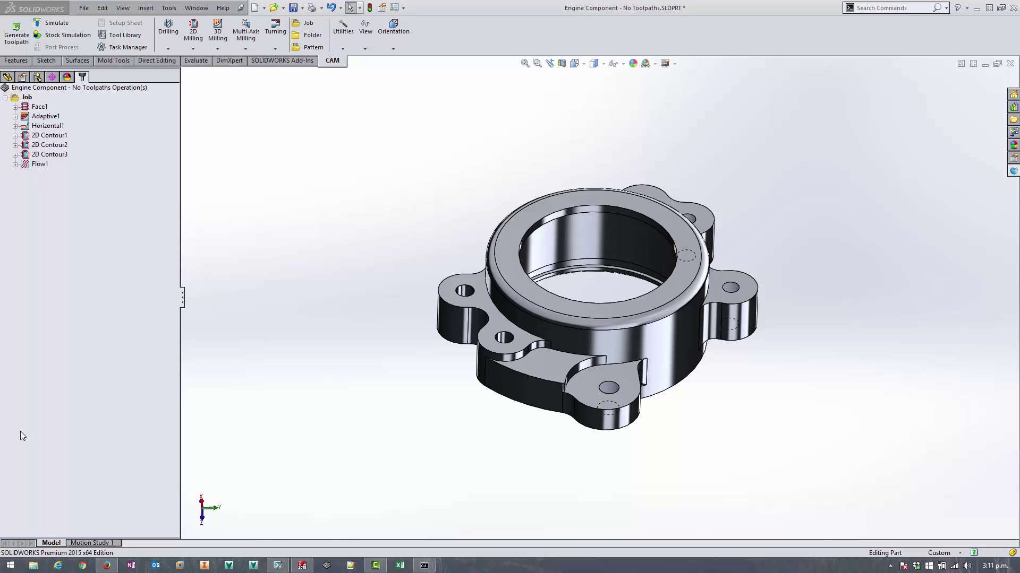
# - Preview the first job's stock, then return to the plain part in an isometric view
pyautogui.click(24, 97)
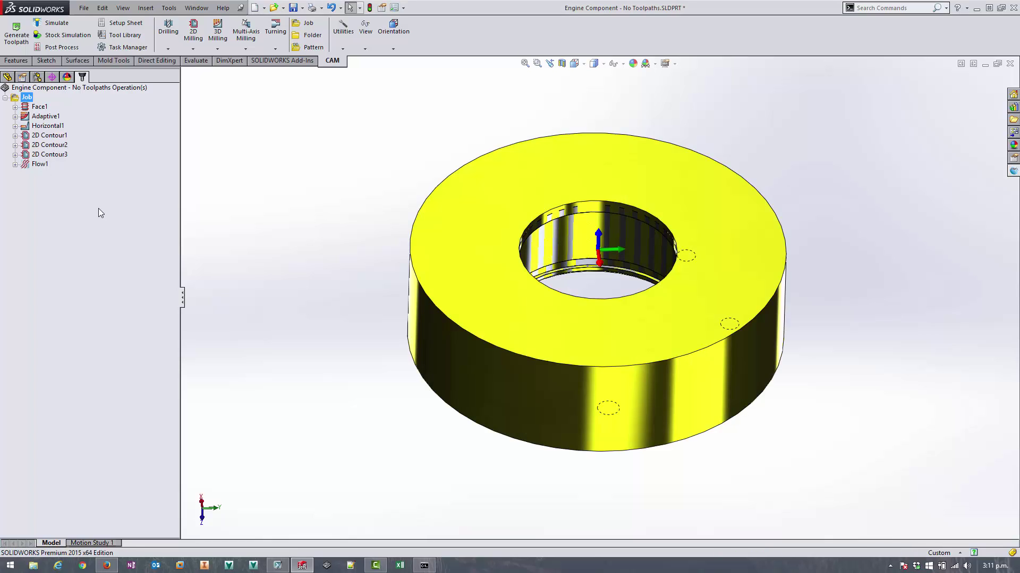
pyautogui.click(99, 208)
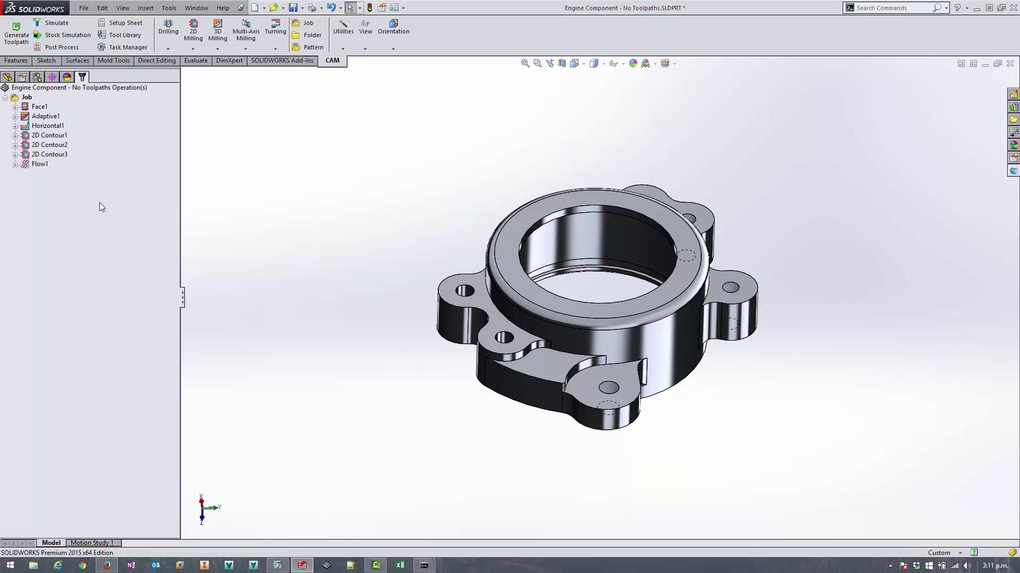
pyautogui.click(27, 97)
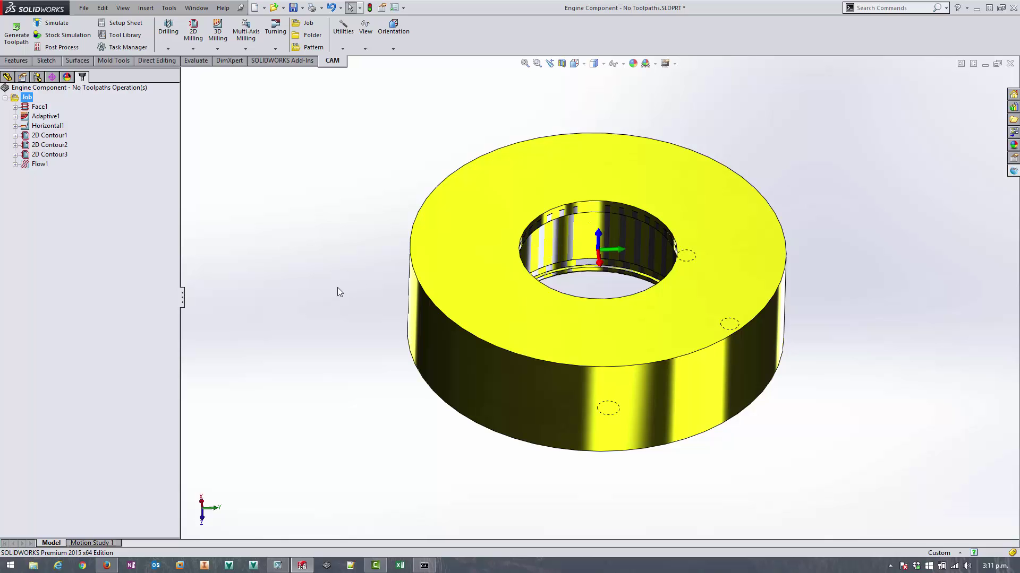
pyautogui.click(98, 233)
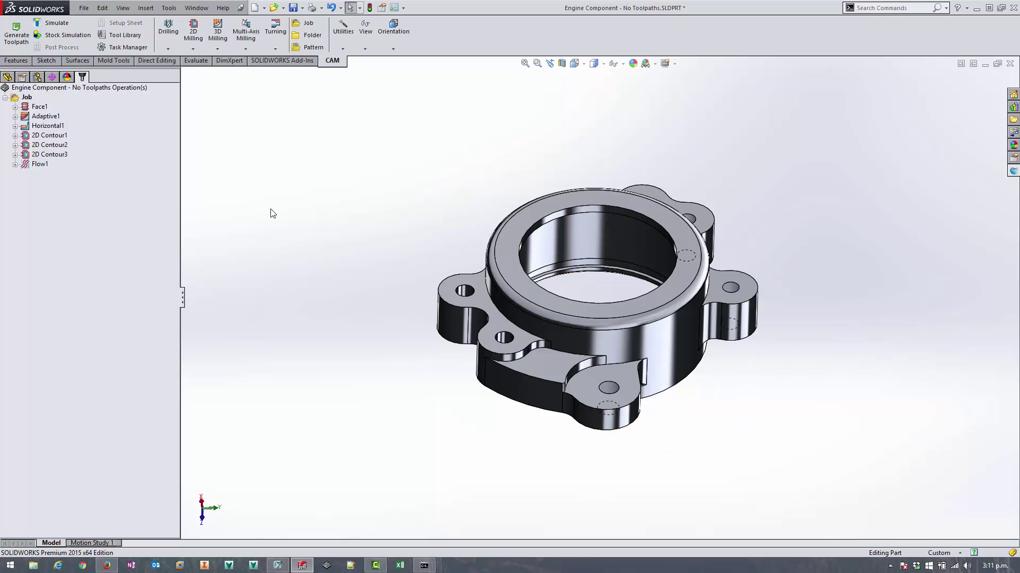
pyautogui.hotkey('ctrl', '7')
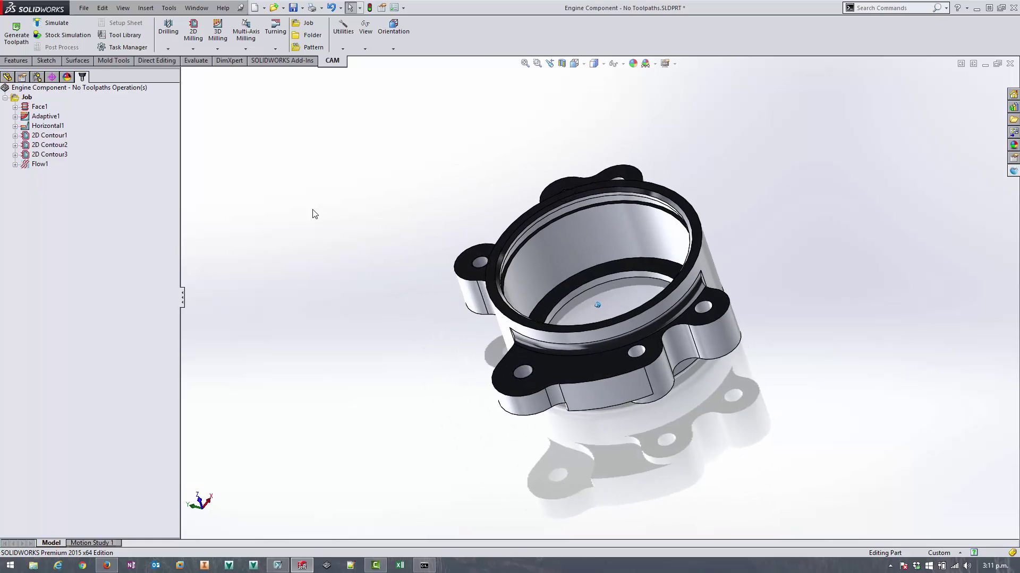
# - Create a new job using Combine8 as From Solid stock, continuing machining from the previous job
pyautogui.click(306, 22)
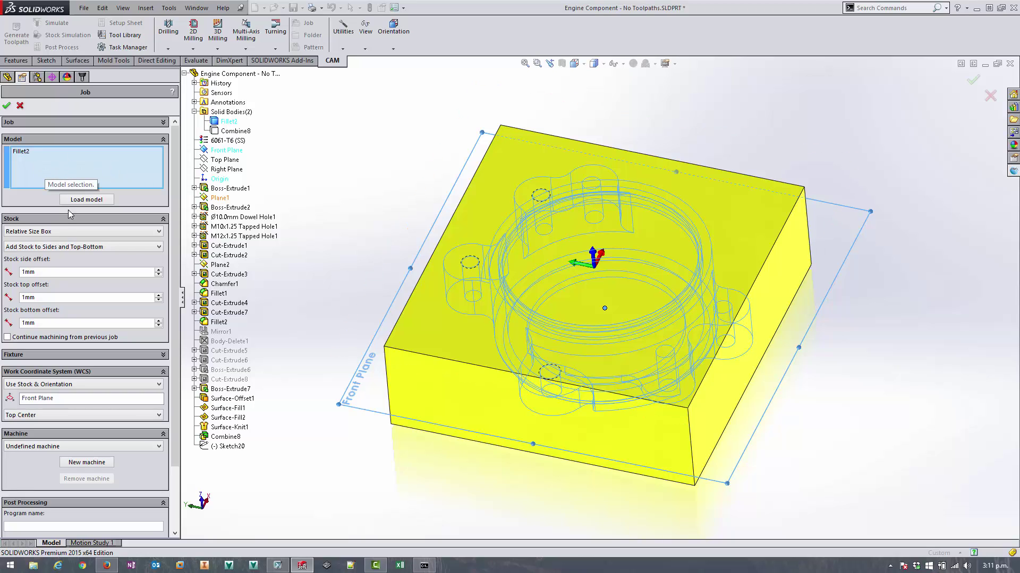
pyautogui.click(56, 232)
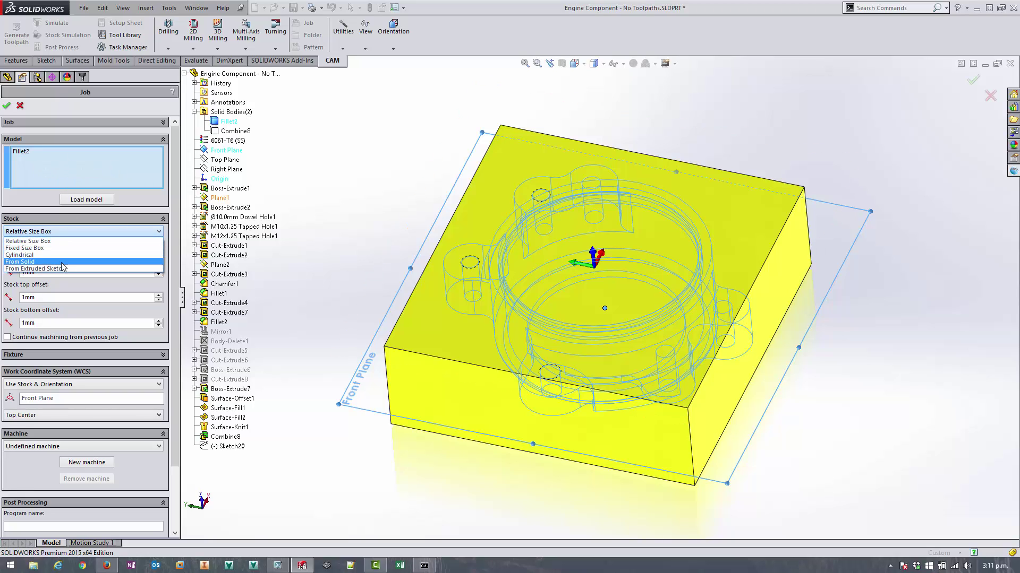
pyautogui.click(62, 263)
pyautogui.click(236, 131)
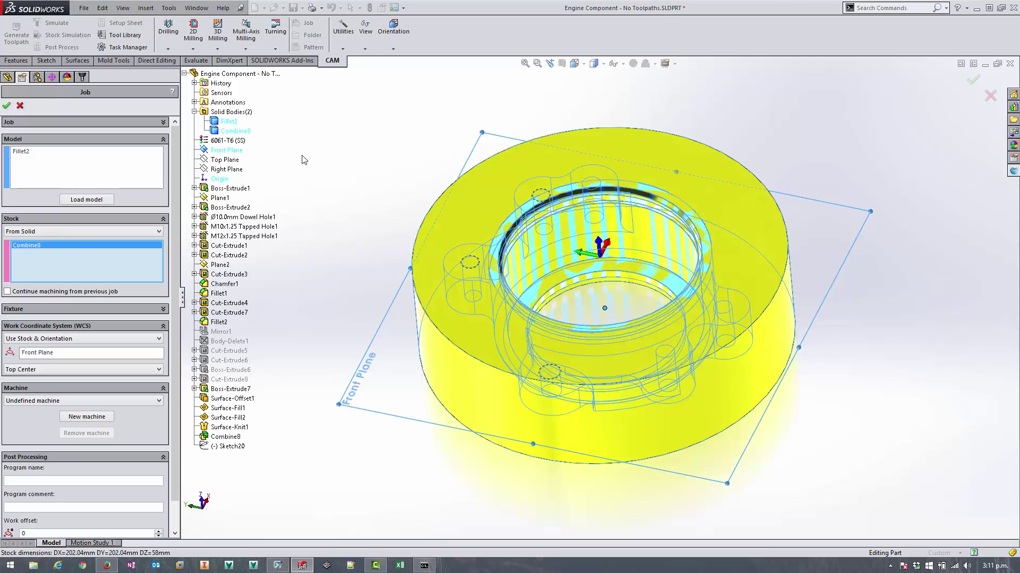
pyautogui.click(22, 291)
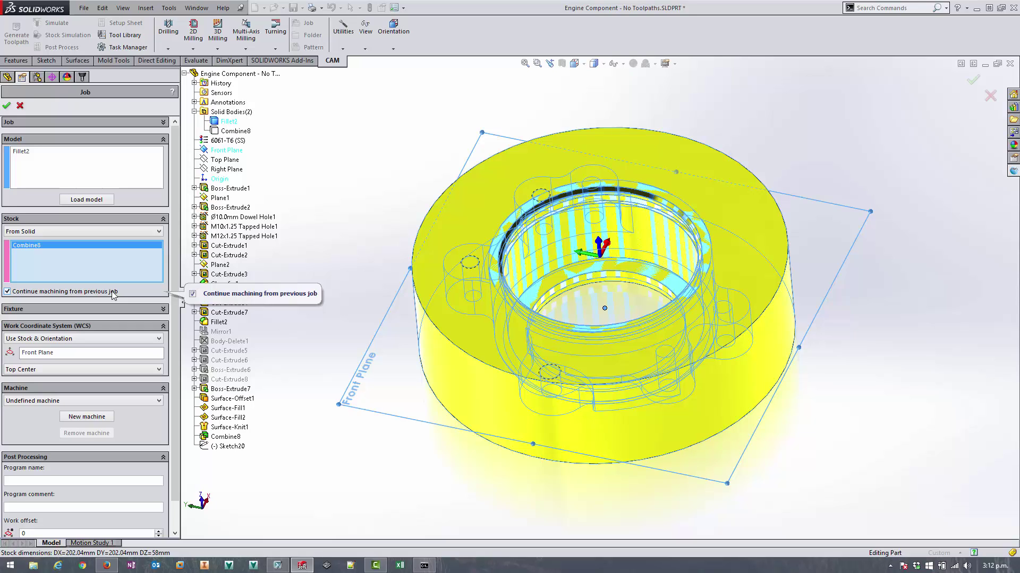
# - Replace Front Plane with the top face as WCS orientation, keep Top Center, and confirm the job
pyautogui.click(65, 354)
pyautogui.rightClick(65, 354)
pyautogui.click(91, 371)
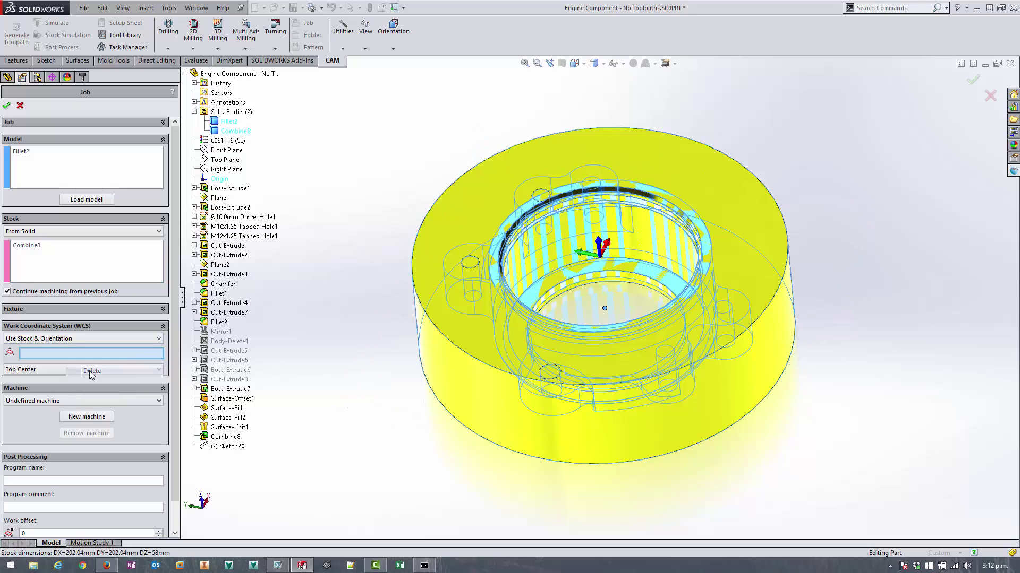
pyautogui.click(452, 269)
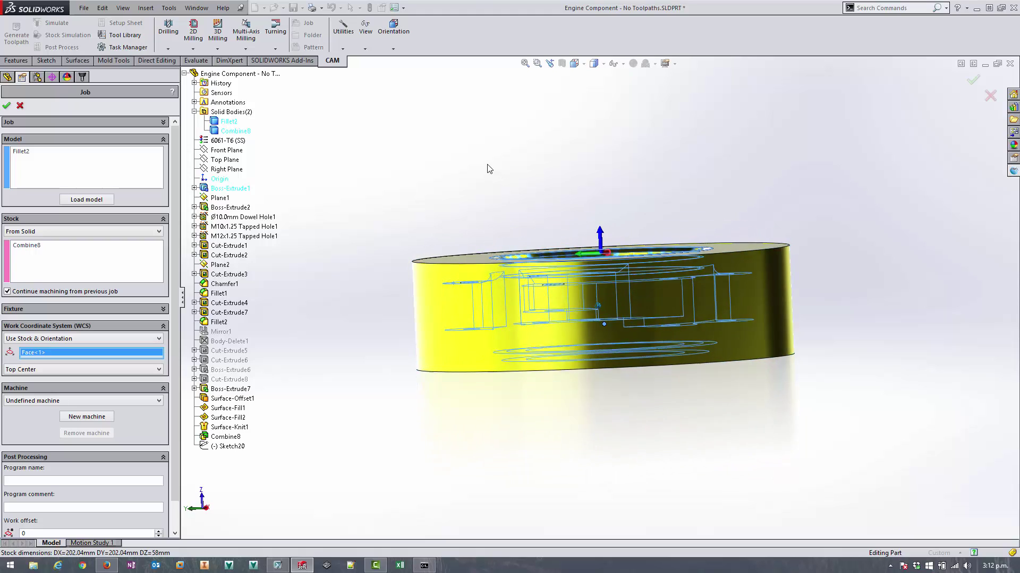
pyautogui.click(53, 369)
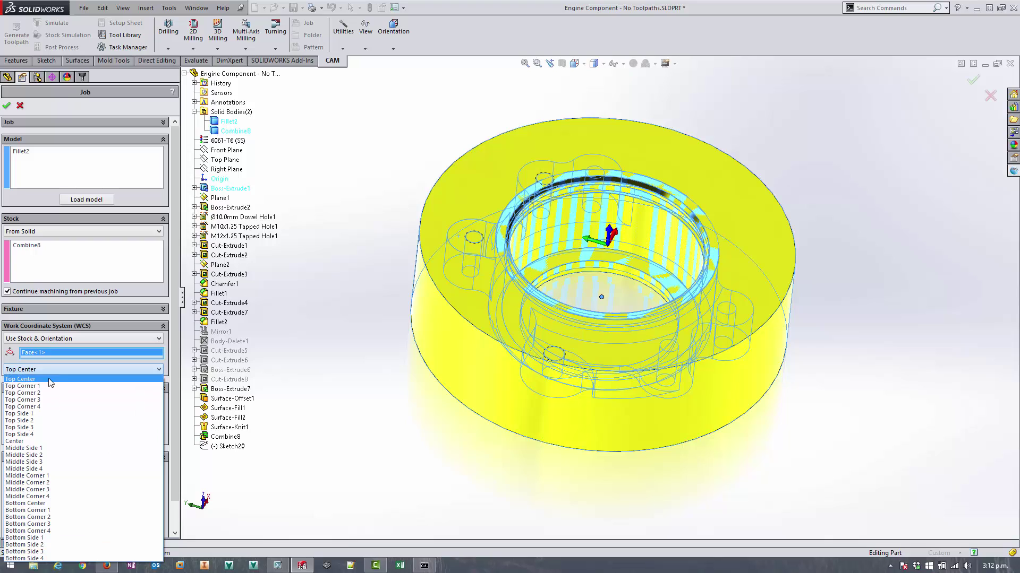
pyautogui.click(53, 379)
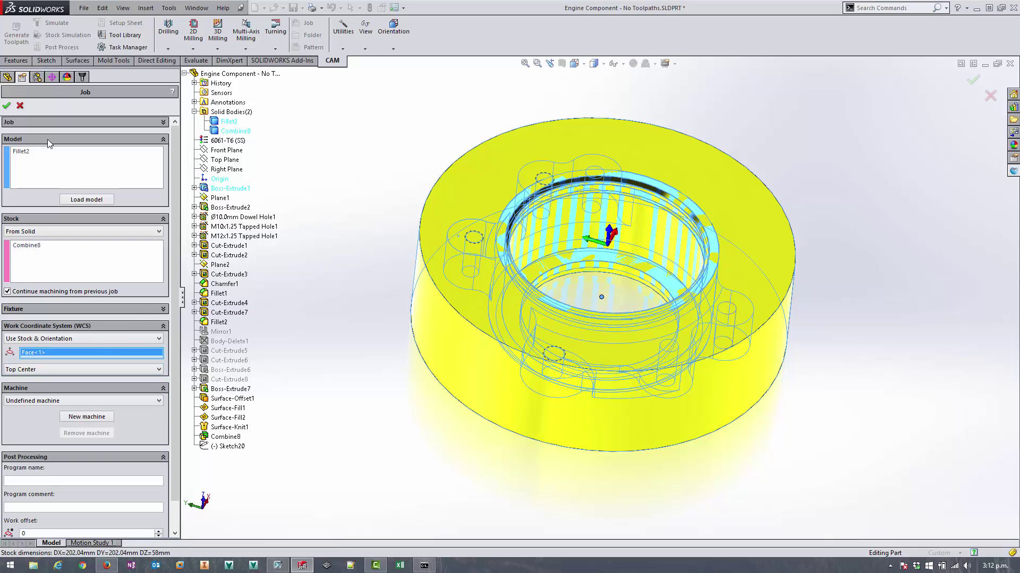
pyautogui.click(6, 105)
# - Preview the second job's stock, then add a 3D Adaptive Clearing operation
pyautogui.click(36, 173)
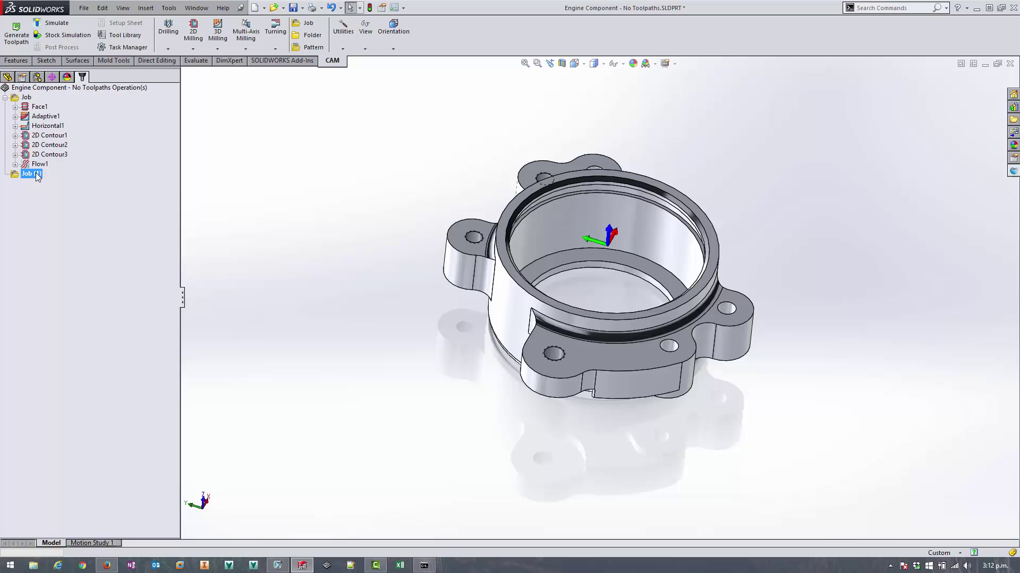
pyautogui.click(79, 214)
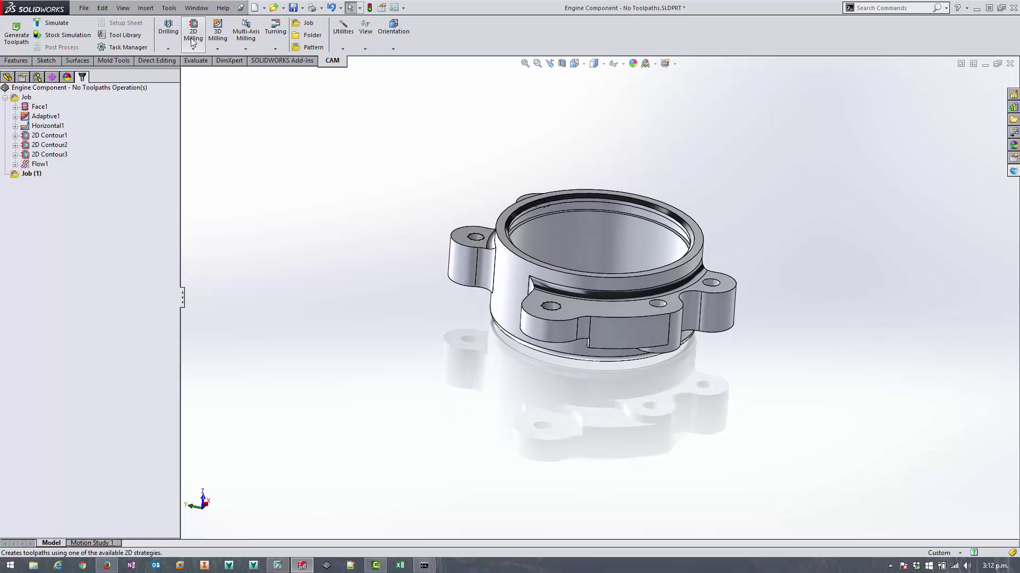
pyautogui.click(217, 49)
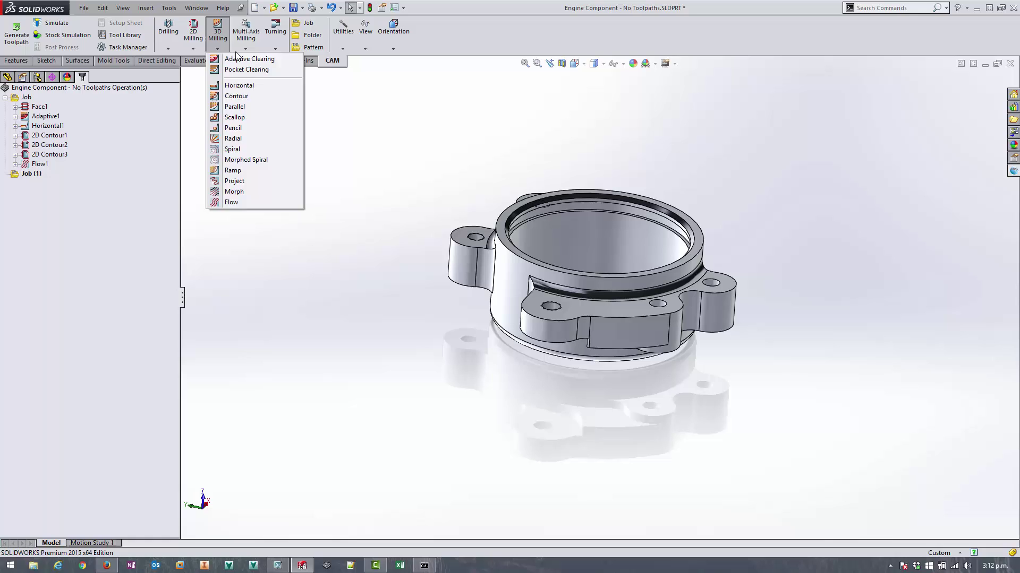
pyautogui.click(239, 51)
pyautogui.click(217, 48)
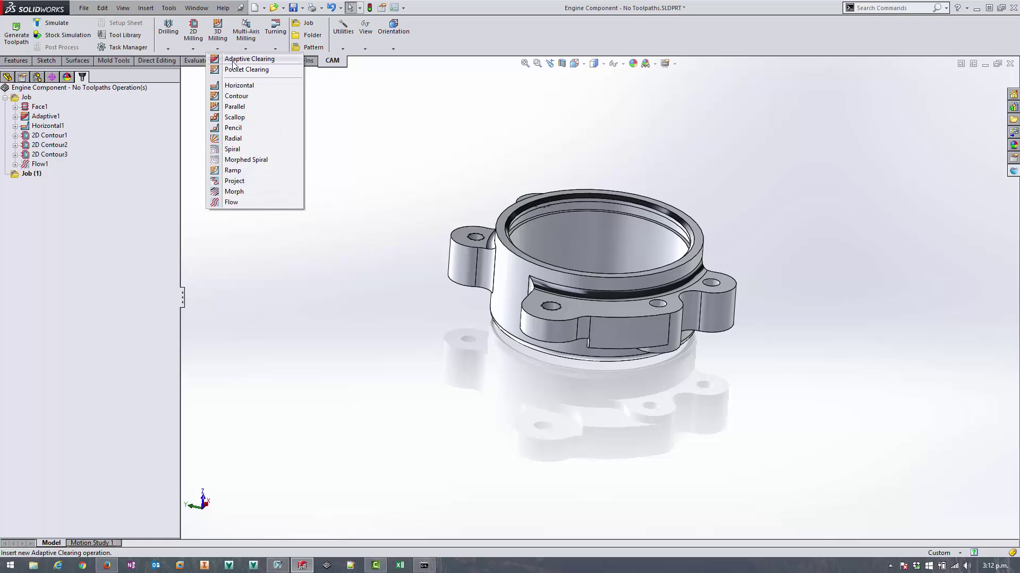
pyautogui.click(233, 59)
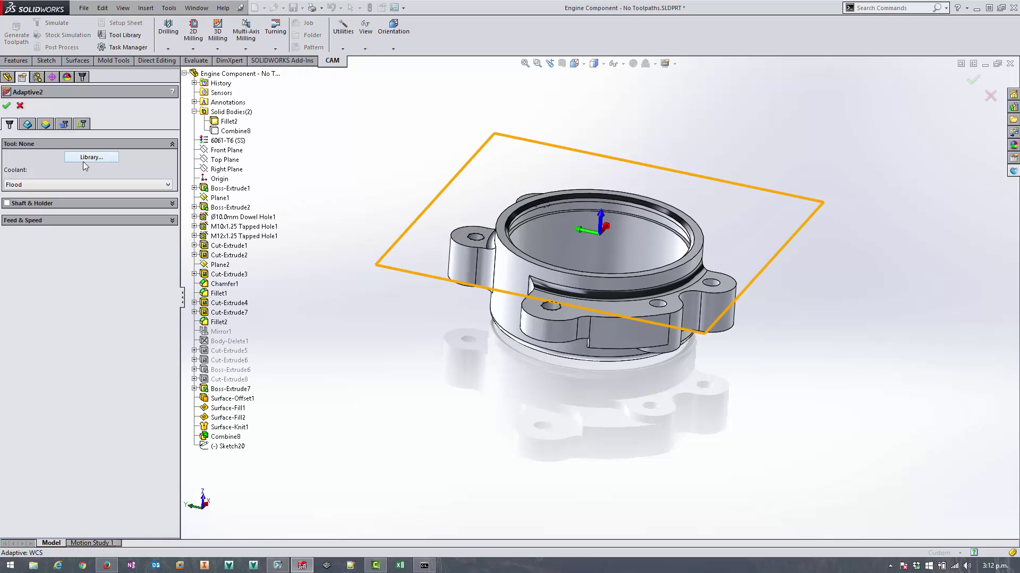
# - Assign the #2 Ø16mm flat mill from the tool library to Adaptive2
pyautogui.click(112, 157)
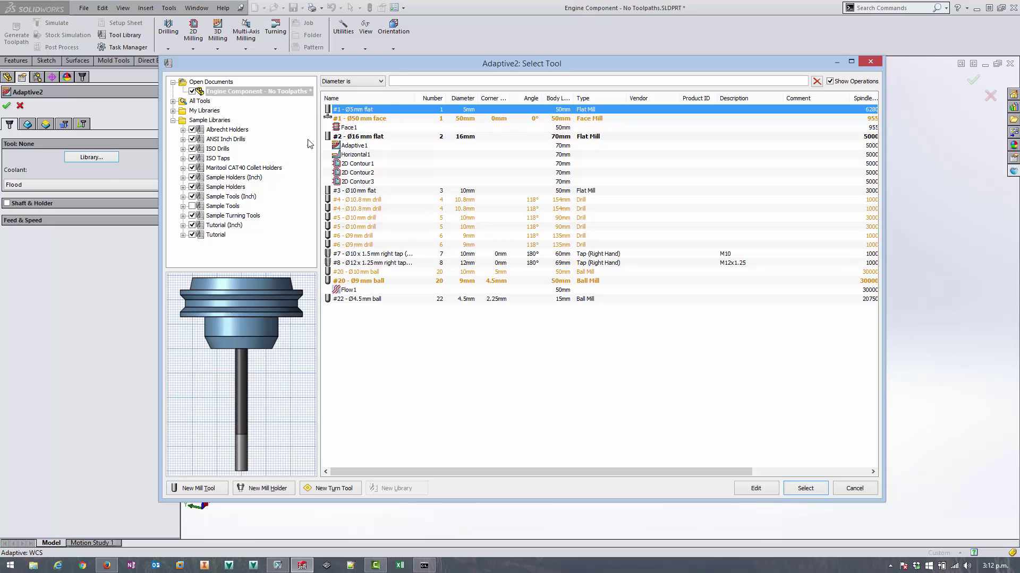
pyautogui.click(359, 139)
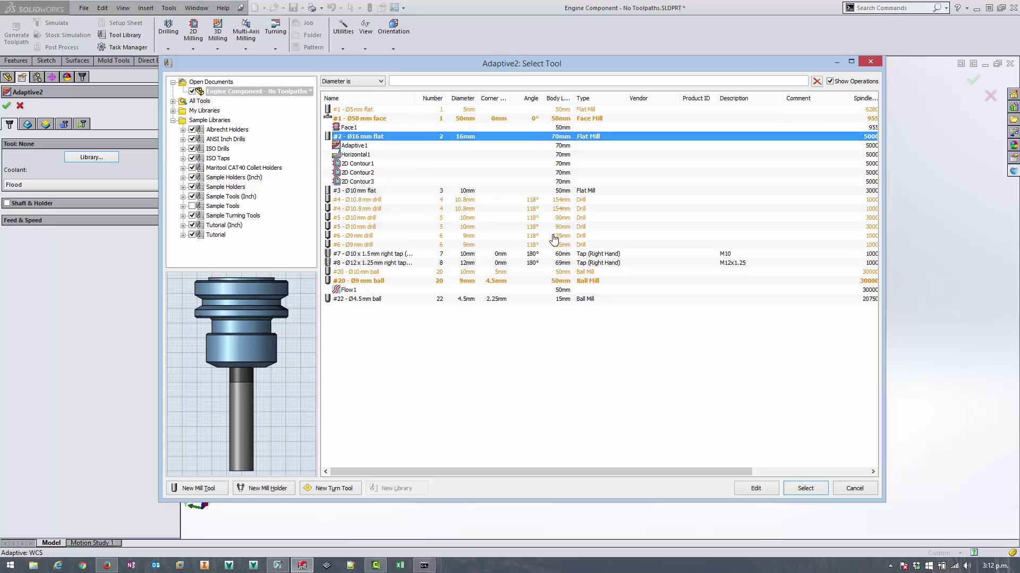
pyautogui.click(813, 495)
pyautogui.click(27, 124)
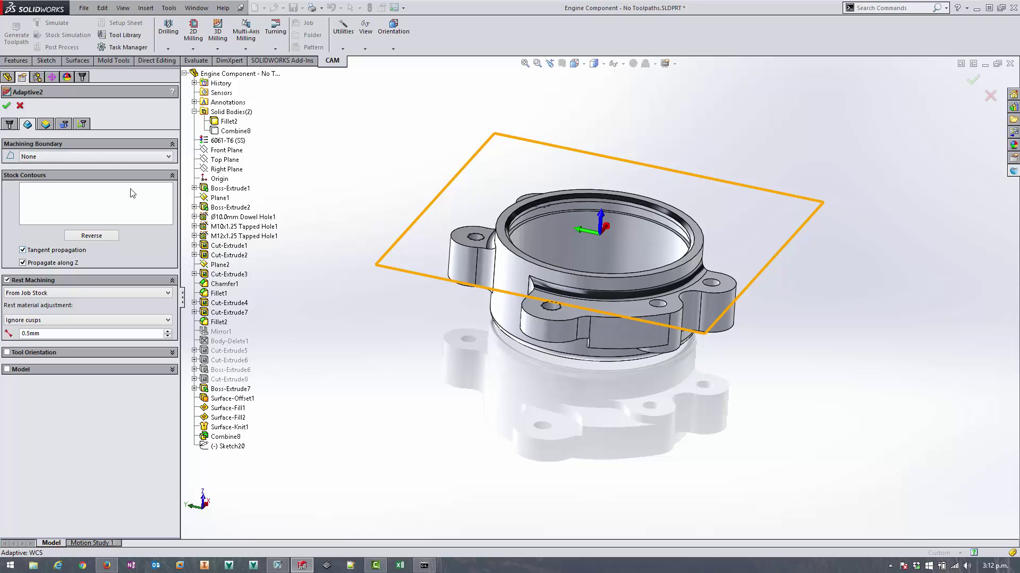
# - Set Adaptive2's Rest Machining source to From Operation(s)
pyautogui.click(47, 295)
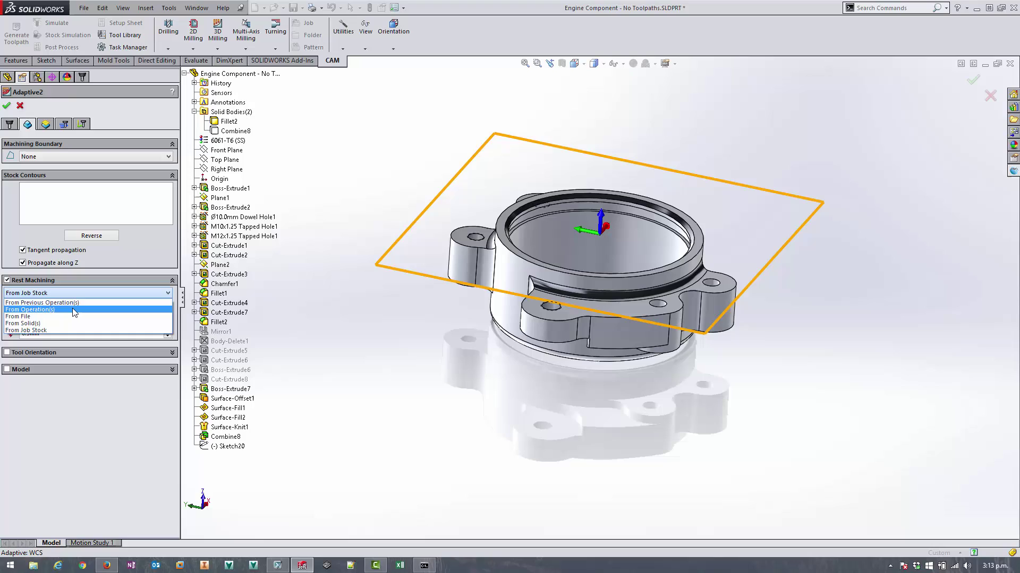
pyautogui.click(73, 310)
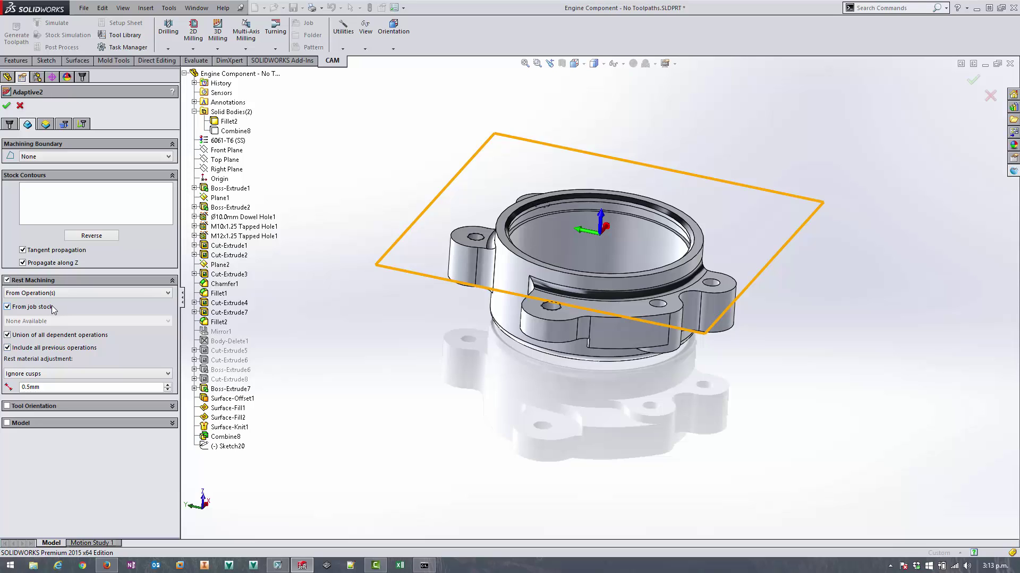
pyautogui.click(46, 125)
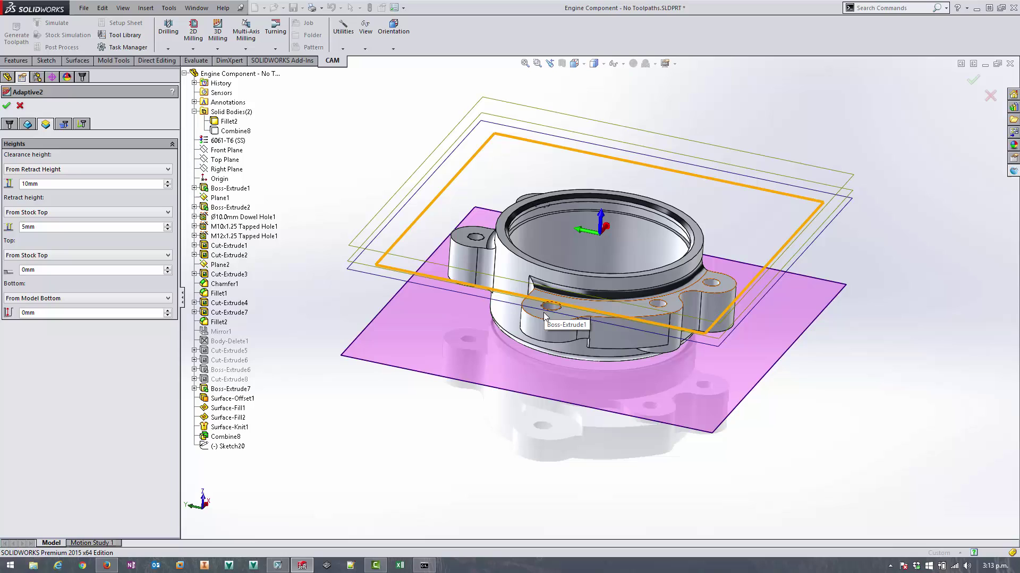
# - Set Adaptive2's bottom height From Selection on the lug's top face with a -1 mm offset
pyautogui.click(53, 298)
pyautogui.click(48, 343)
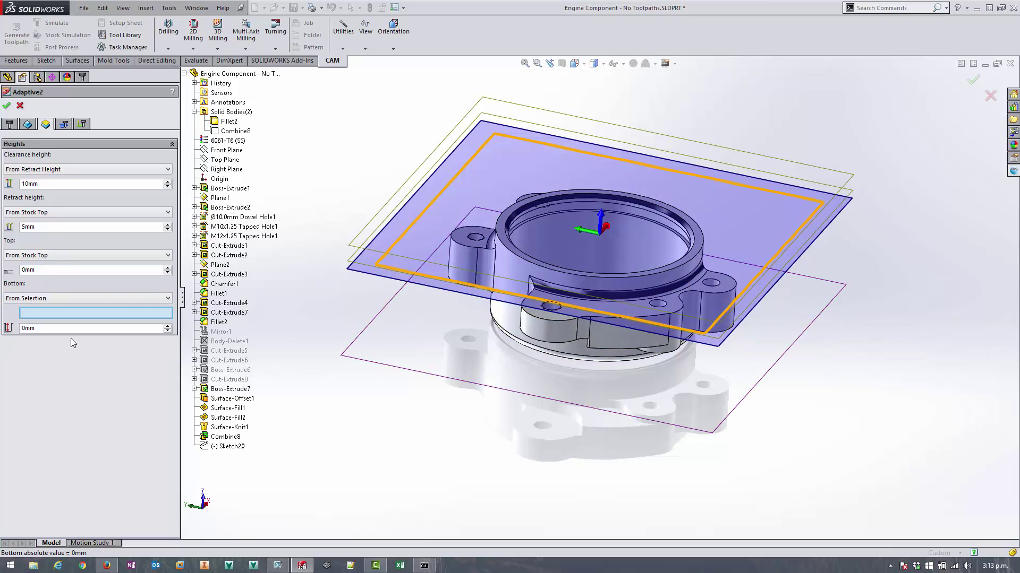
pyautogui.click(540, 320)
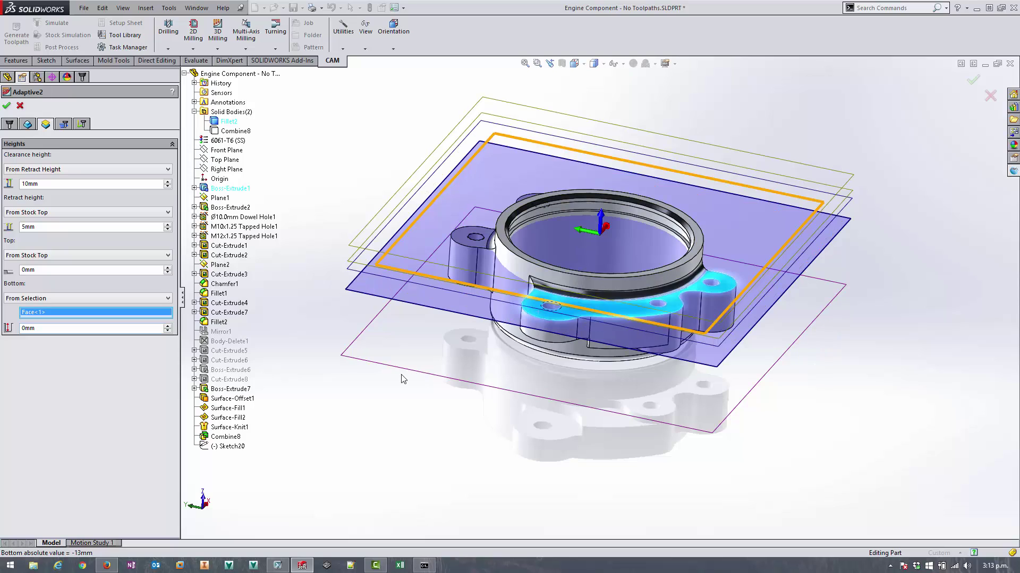
pyautogui.doubleClick(60, 328)
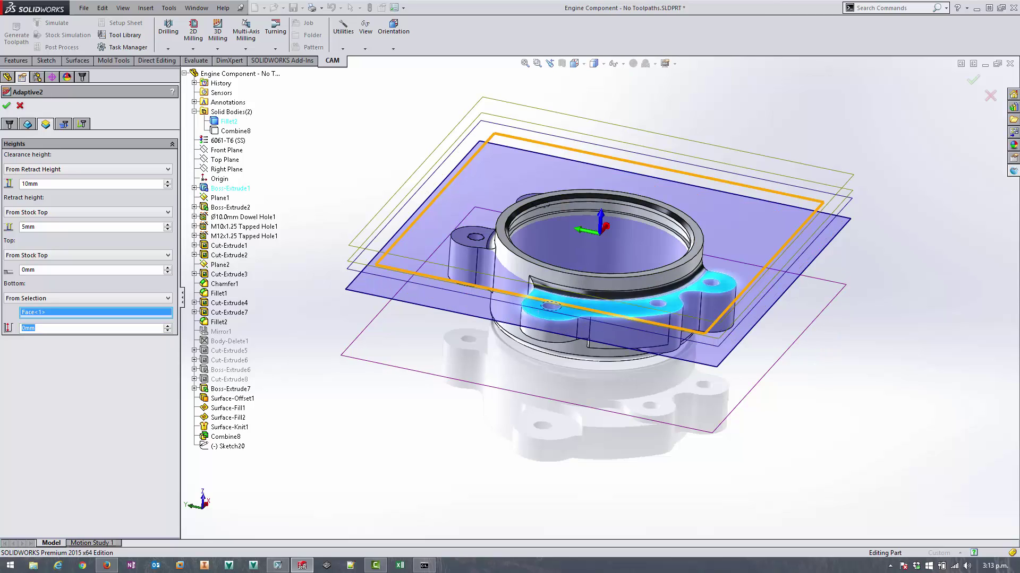
pyautogui.write('-1')
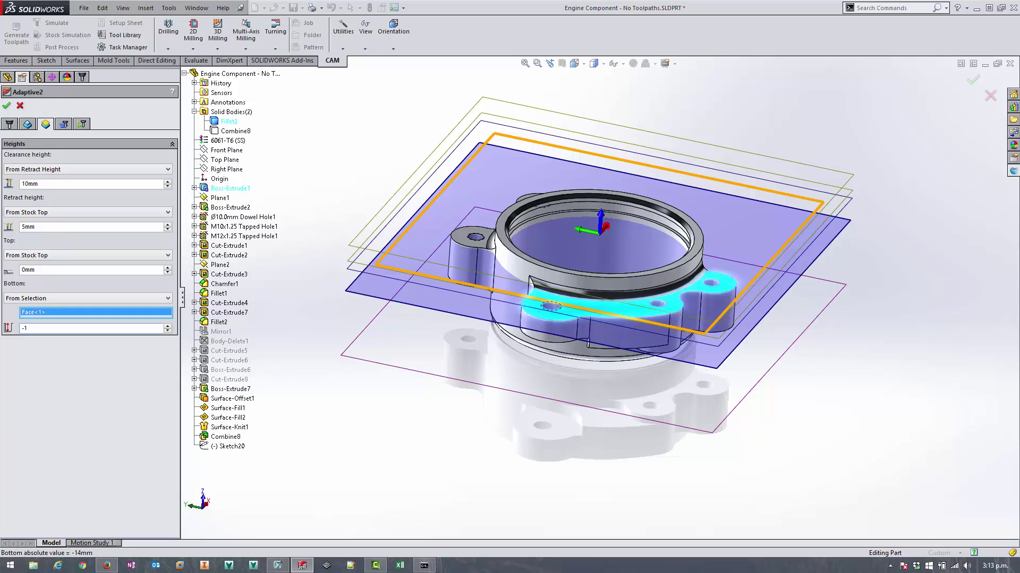
pyautogui.click(64, 123)
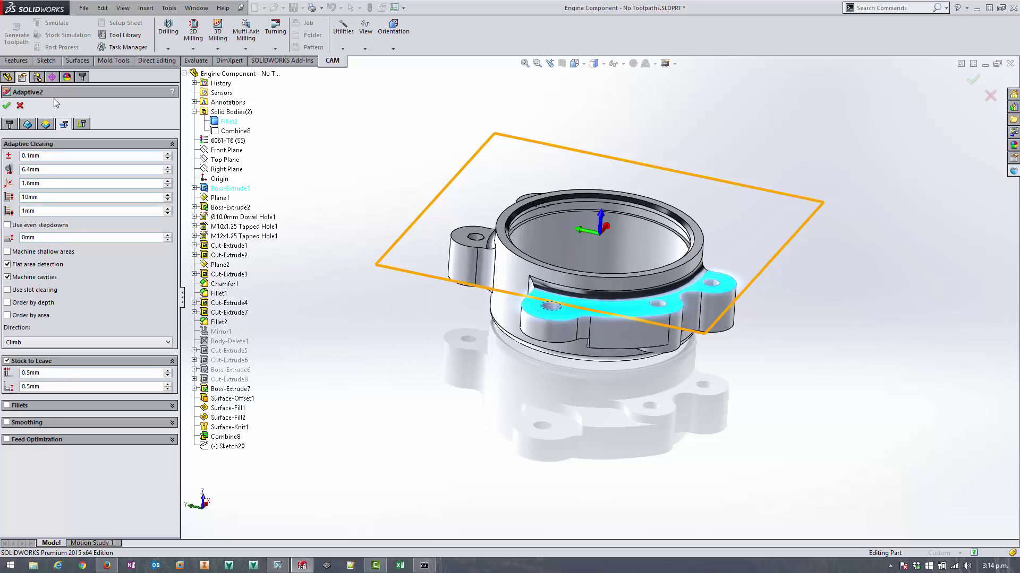
# - Generate the Adaptive2 toolpath and orbit to inspect its passes around the upper lugs
pyautogui.click(7, 105)
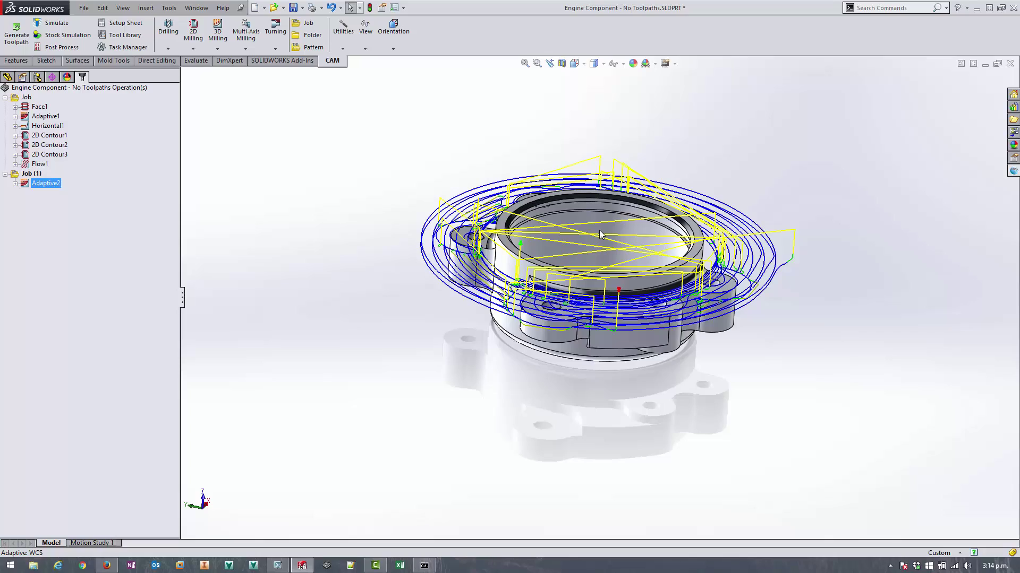
pyautogui.moveTo(600, 234); pyautogui.dragTo(375, 161, button='middle')
pyautogui.moveTo(390, 210); pyautogui.dragTo(450, 221, button='middle')
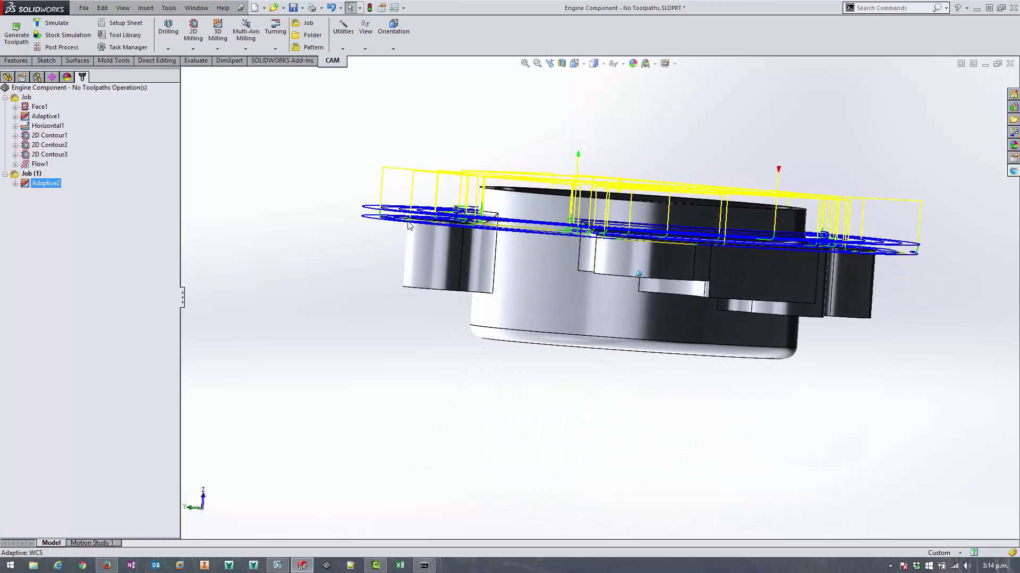
pyautogui.moveTo(379, 220); pyautogui.dragTo(227, 223, button='middle')
# - Edit Adaptive2 to set Maximum Roughing Stepdown to 32mm and regenerate it
pyautogui.rightClick(46, 183)
pyautogui.click(59, 197)
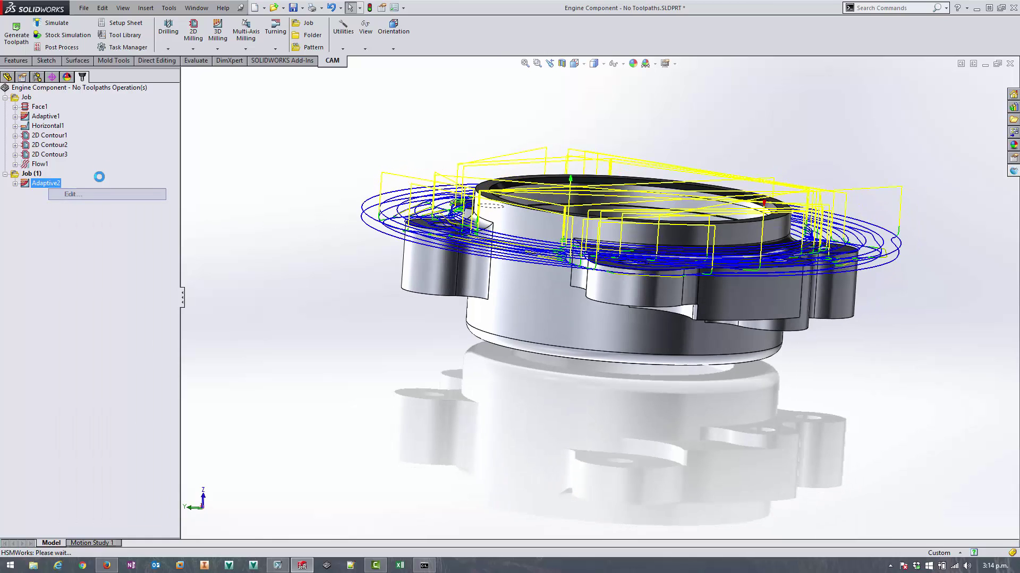
pyautogui.click(63, 123)
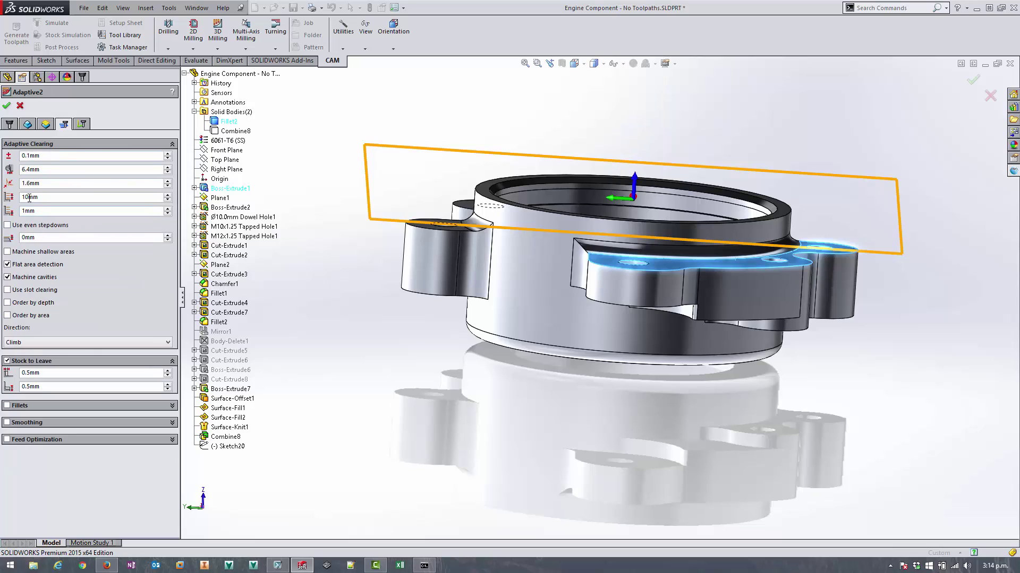
pyautogui.moveTo(30, 197)
pyautogui.moveTo(29, 197); pyautogui.dragTo(12, 204)
pyautogui.write('32')
pyautogui.click(6, 108)
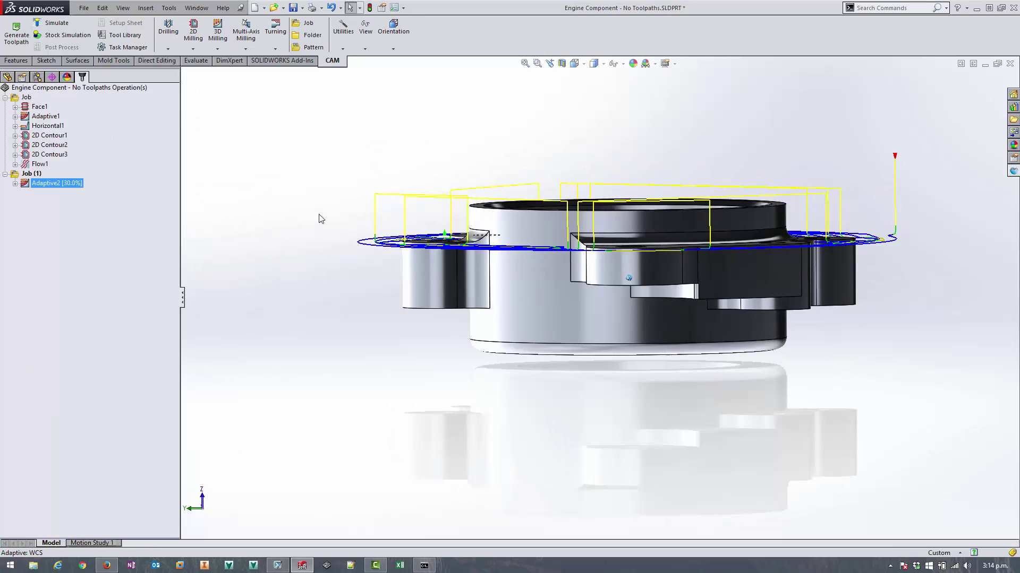
# - Orbit and zoom around the part to inspect the regenerated Adaptive2 toolpath
pyautogui.moveTo(319, 217); pyautogui.dragTo(635, 180, button='middle')
pyautogui.scroll(-5, 594, 170)
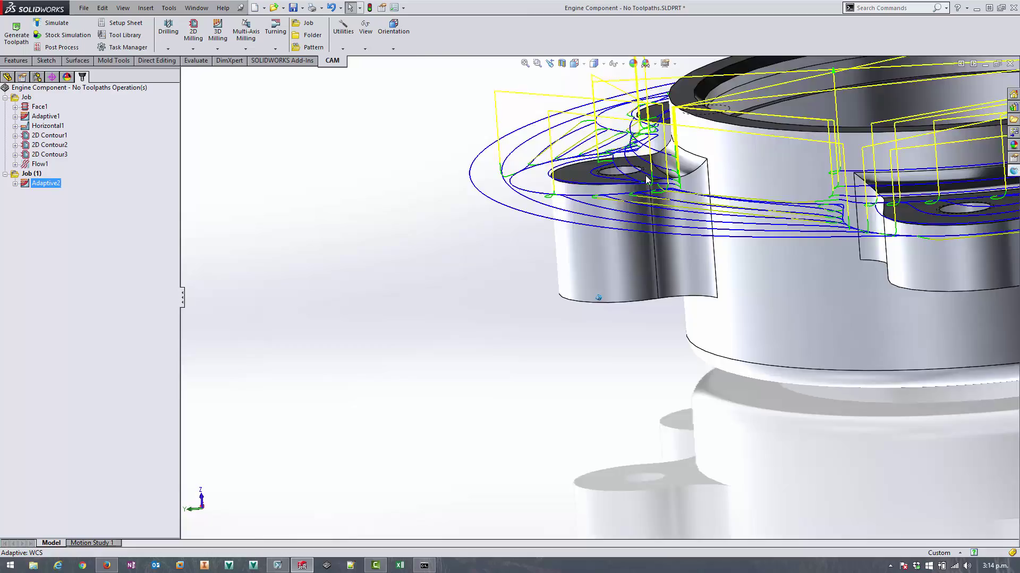
pyautogui.moveTo(647, 180); pyautogui.dragTo(850, 271, button='middle')
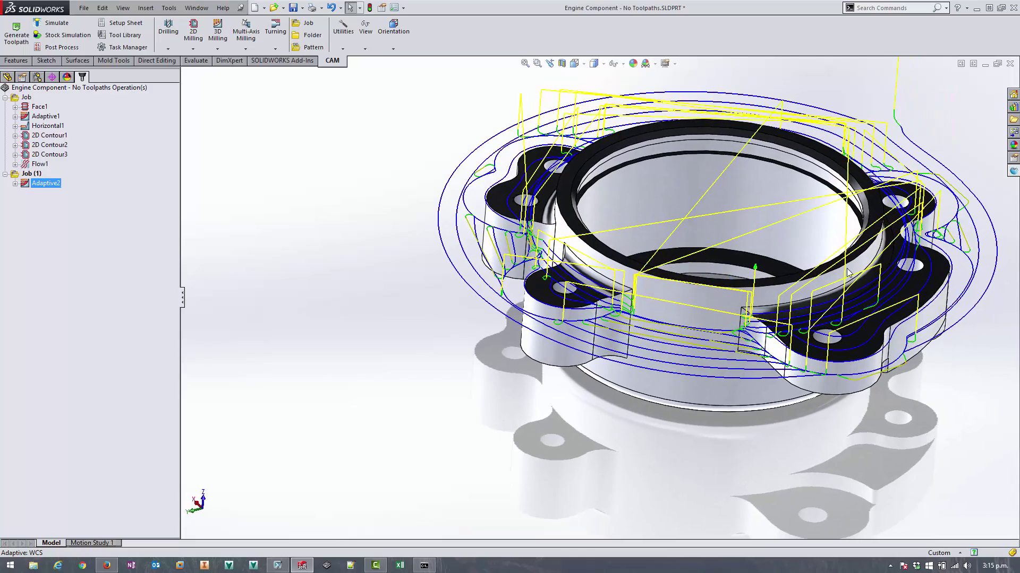
pyautogui.moveTo(734, 301); pyautogui.dragTo(610, 229, button='middle')
# - Fit the part, hide Adaptive2's toolpath, and inspect the lug top face, groove edge and outer cylinder
pyautogui.press('f')
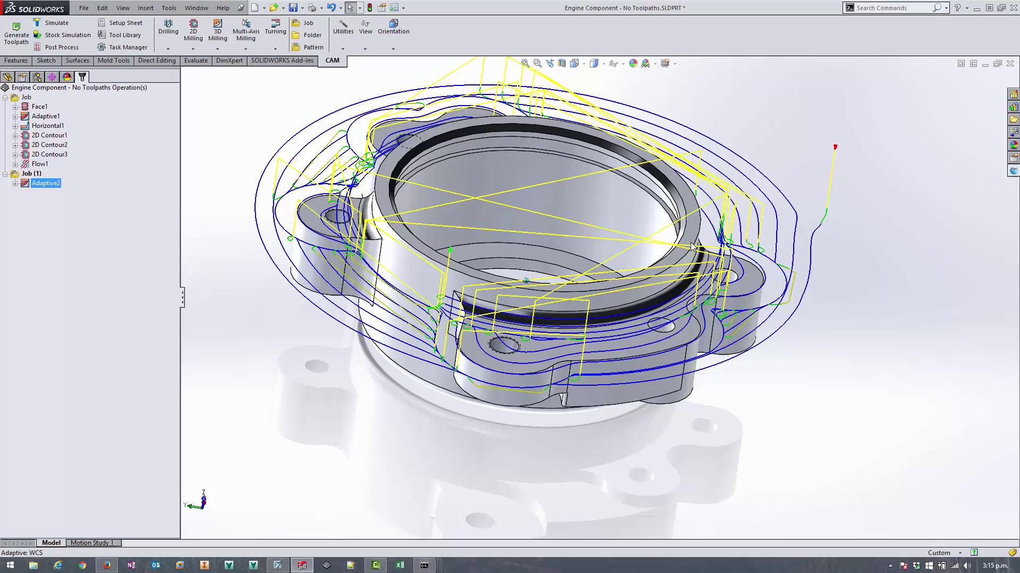
pyautogui.click(34, 253)
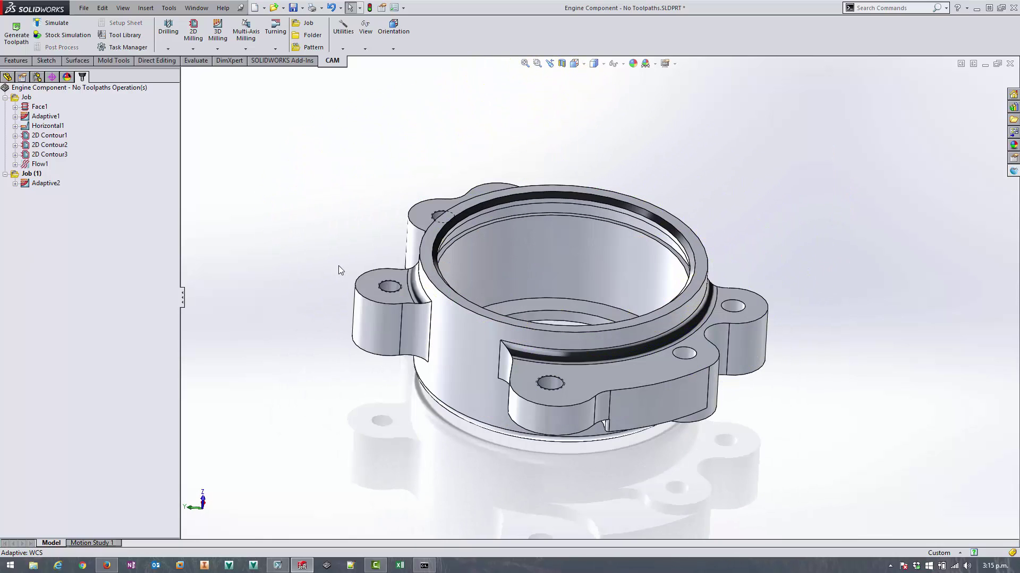
pyautogui.click(366, 283)
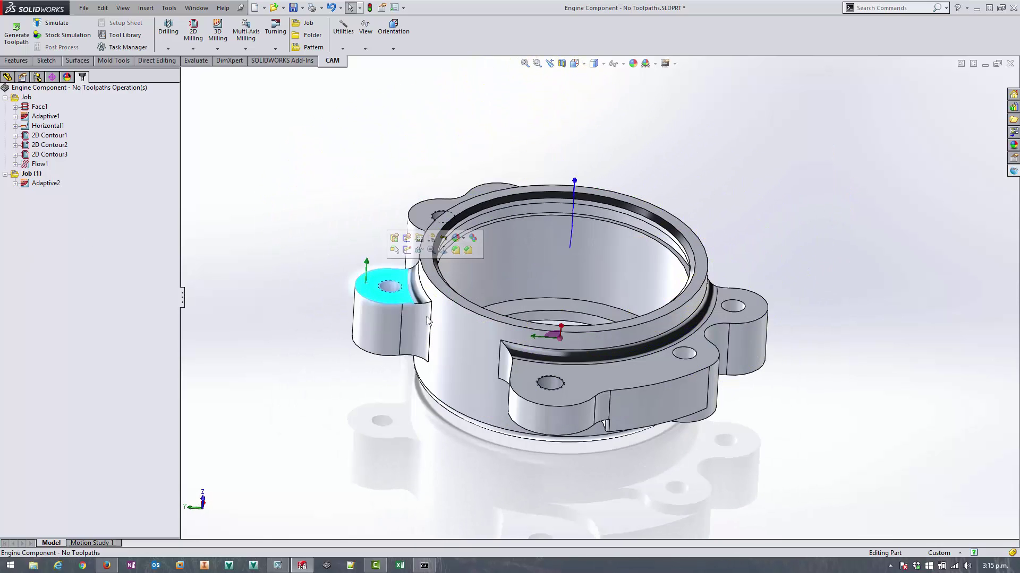
pyautogui.click(534, 354)
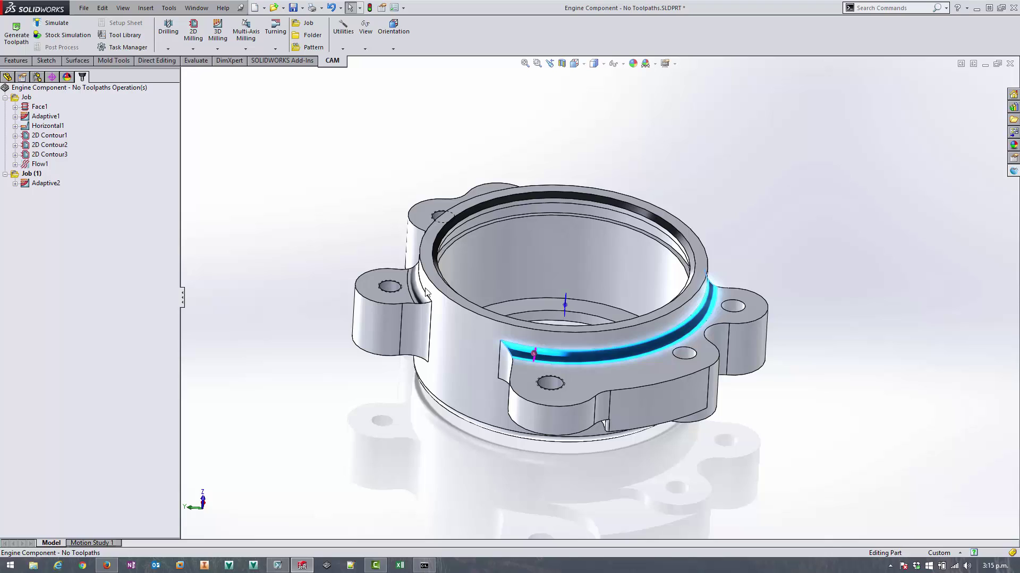
pyautogui.click(424, 290)
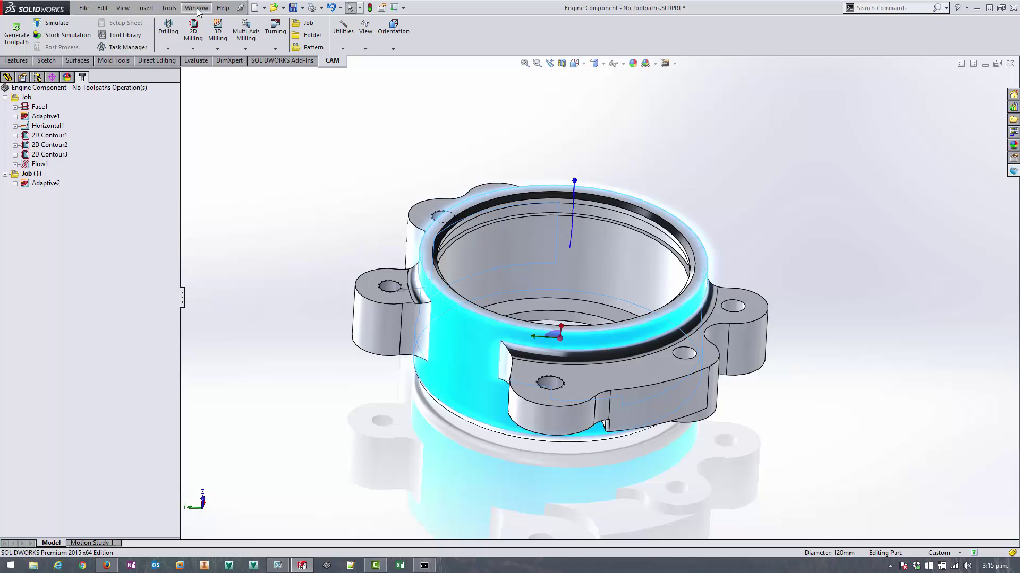
# - Add a Horizontal operation with its top height From Model Top at -1mm offset
pyautogui.click(217, 32)
pyautogui.click(260, 87)
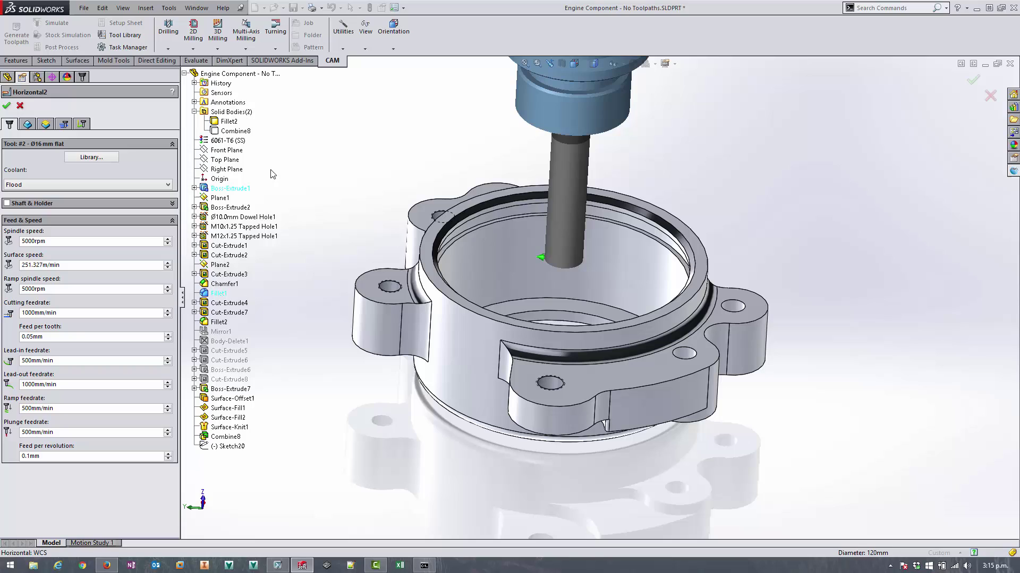
pyautogui.click(28, 125)
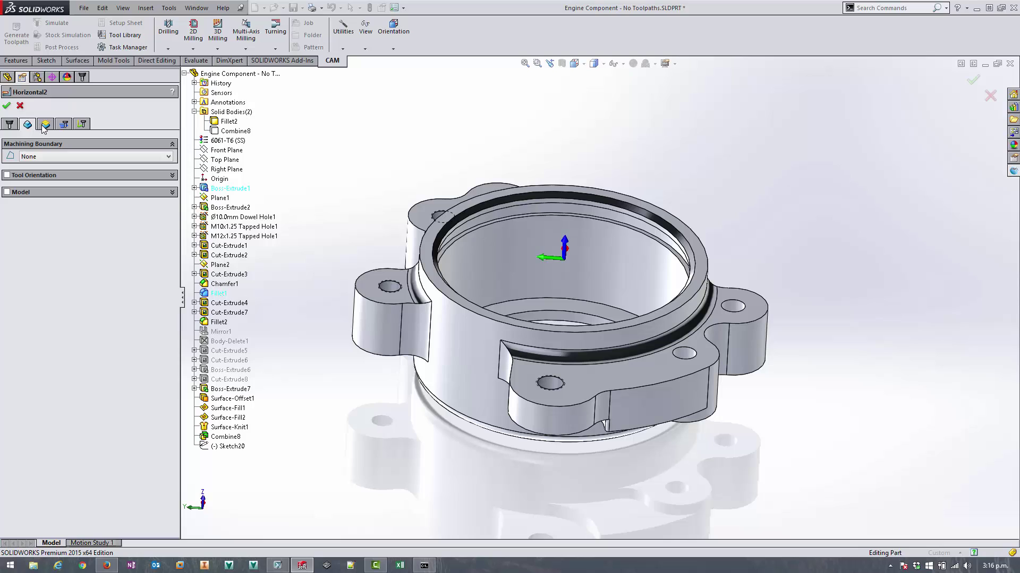
pyautogui.click(45, 125)
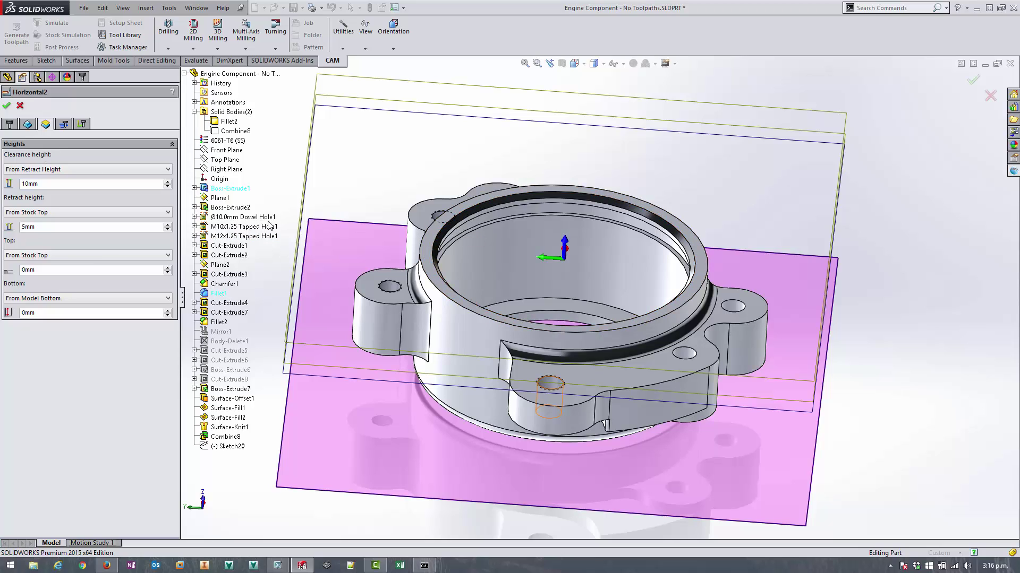
pyautogui.click(54, 256)
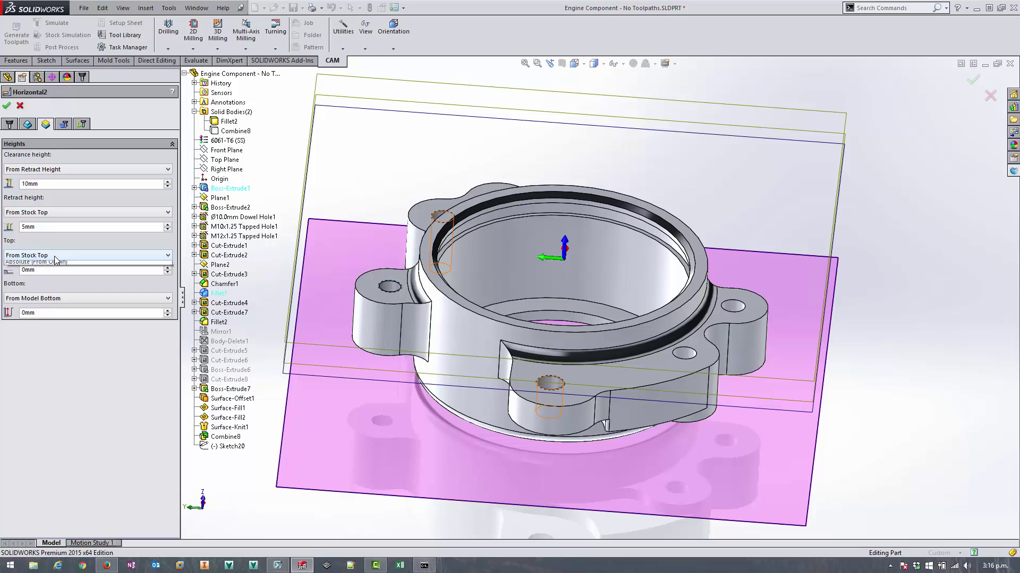
pyautogui.click(75, 273)
pyautogui.doubleClick(73, 271)
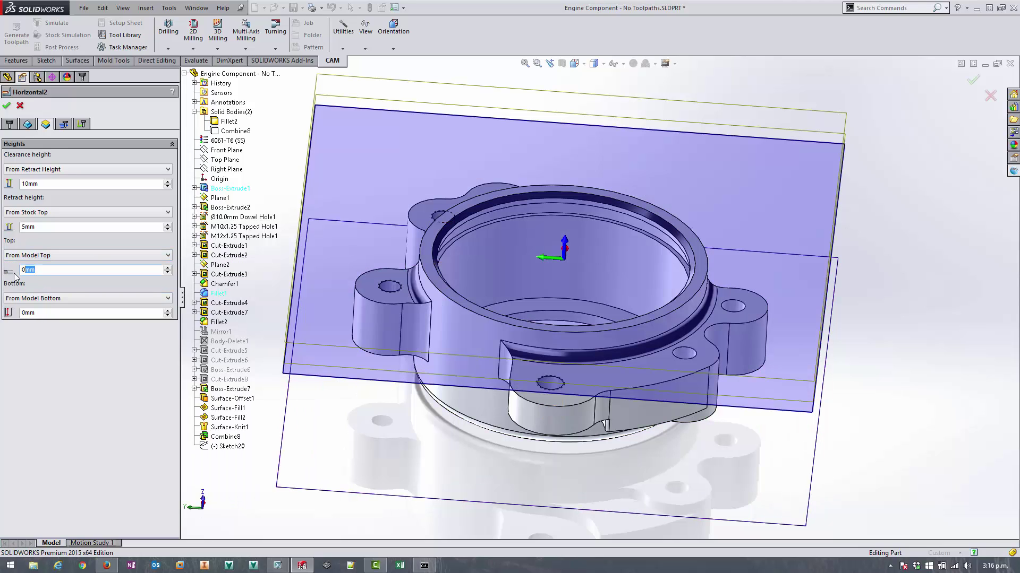
pyautogui.write('-1')
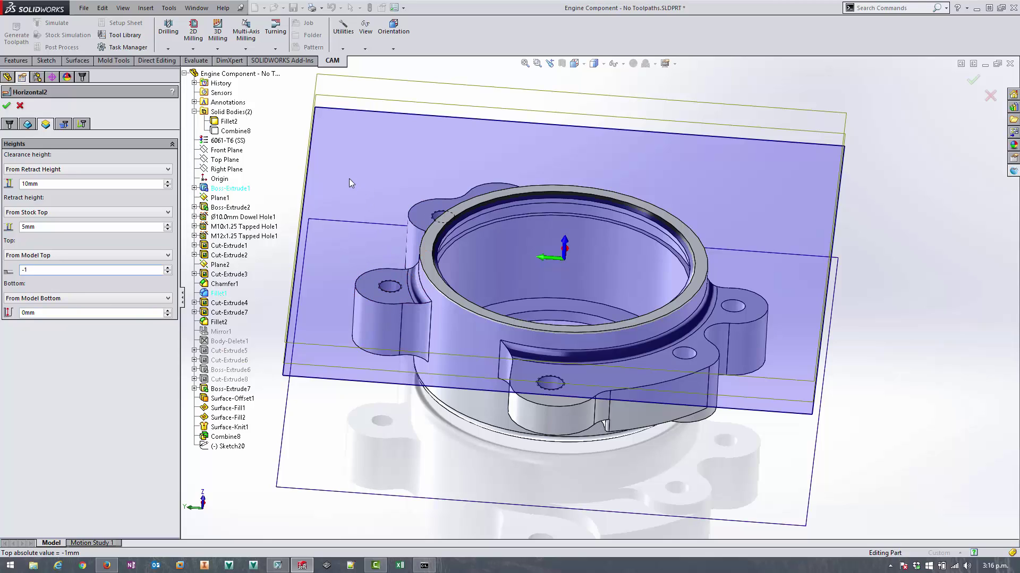
# - Enable Stock to Leave on Horizontal2 with the second value set to 0mm
pyautogui.click(64, 124)
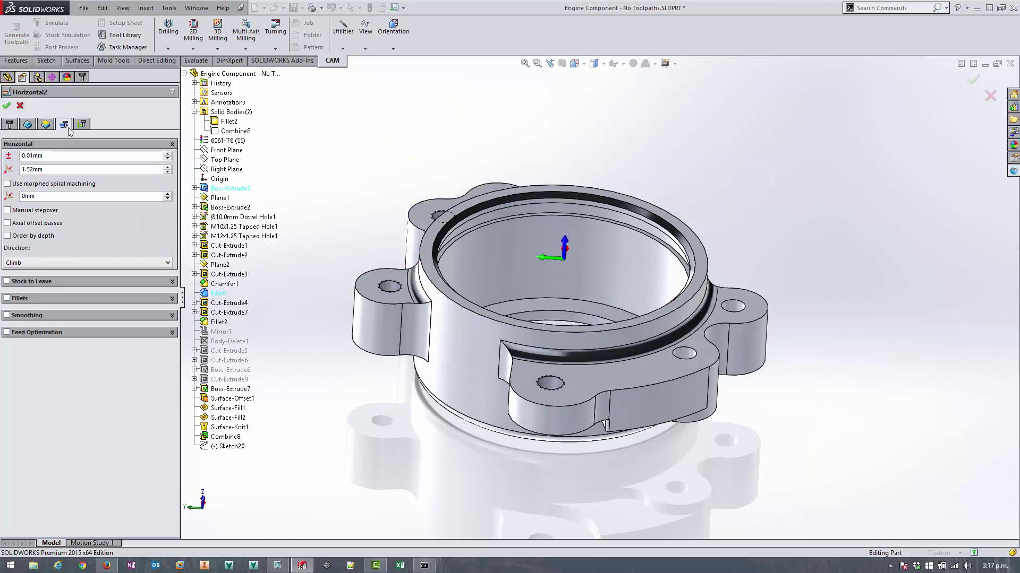
pyautogui.click(7, 281)
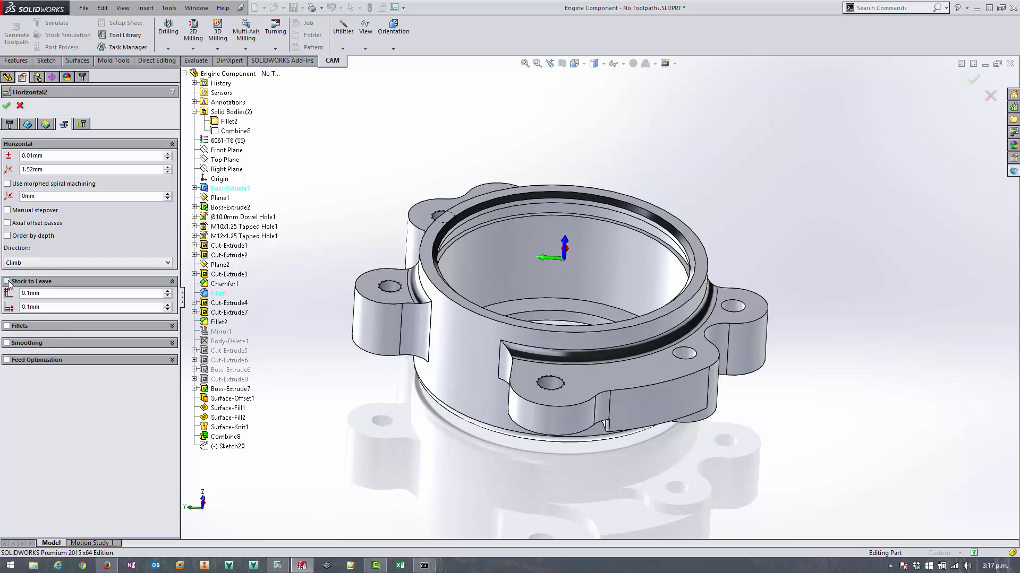
pyautogui.doubleClick(44, 306)
pyautogui.write('0')
# - Generate Horizontal2 and orbit to check its passes across the lug tops and inner ledge
pyautogui.click(6, 106)
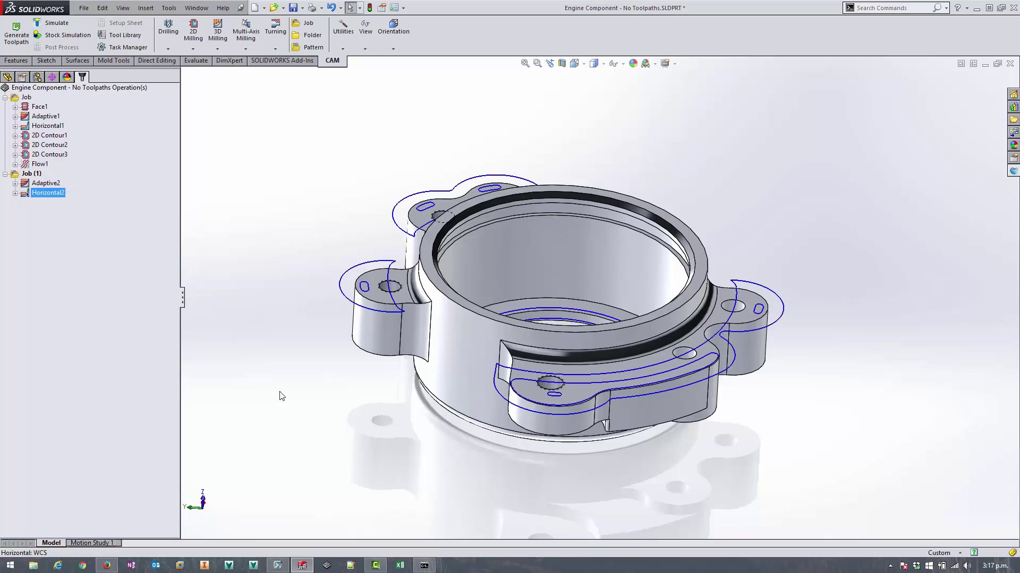
pyautogui.moveTo(281, 396); pyautogui.dragTo(423, 317, button='middle')
pyautogui.moveTo(557, 325); pyautogui.dragTo(555, 353, button='middle')
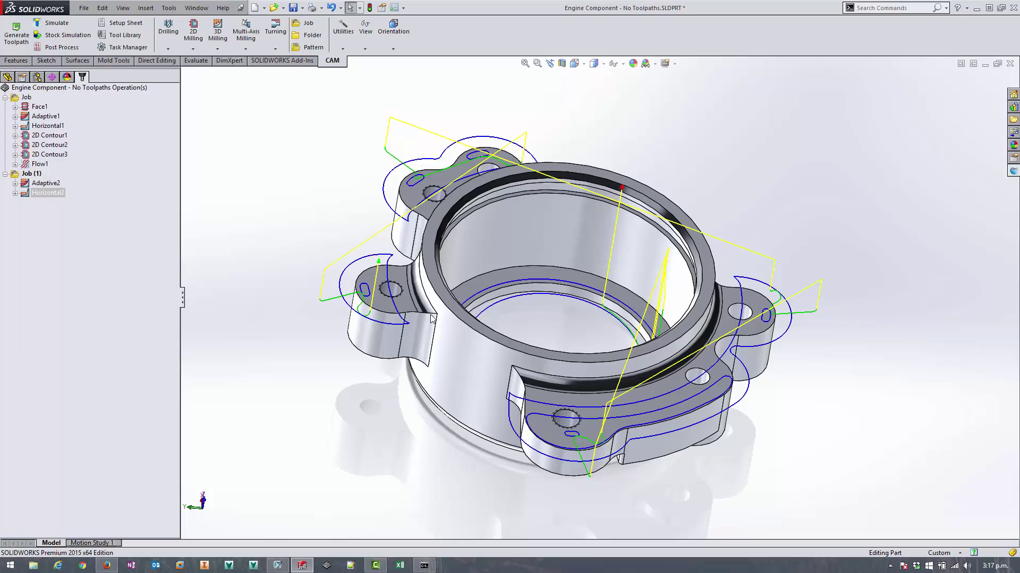
pyautogui.rightClick(63, 196)
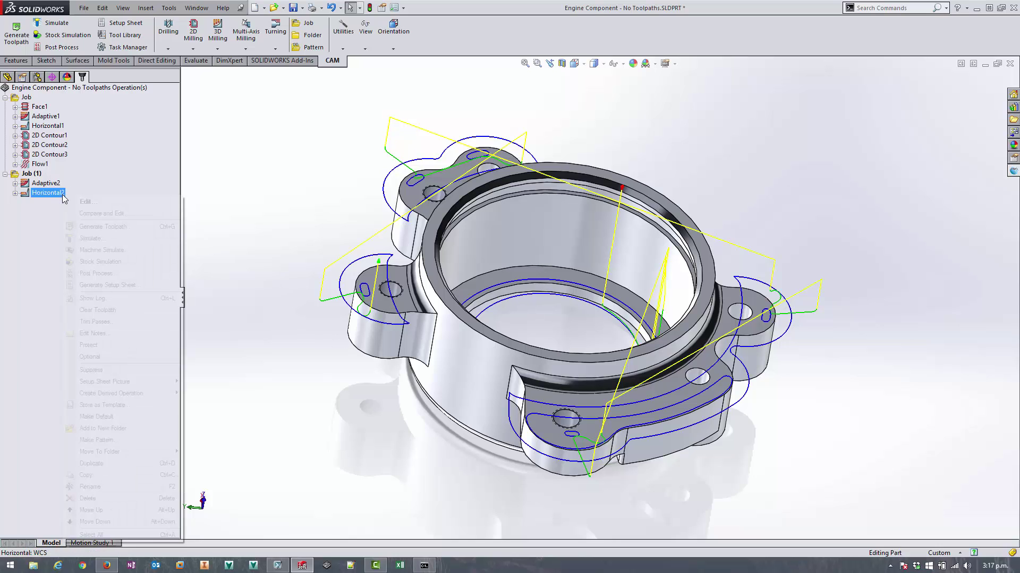
# - Set Horizontal2's bottom From Selection on the left lug top face at -1mm, then regenerate and inspect
pyautogui.click(69, 201)
pyautogui.click(51, 125)
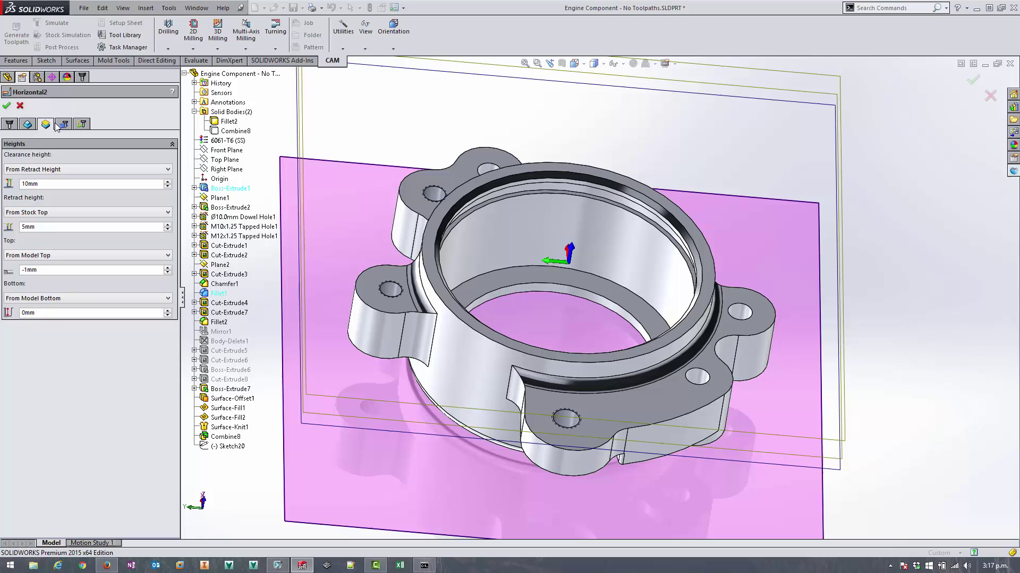
pyautogui.click(44, 299)
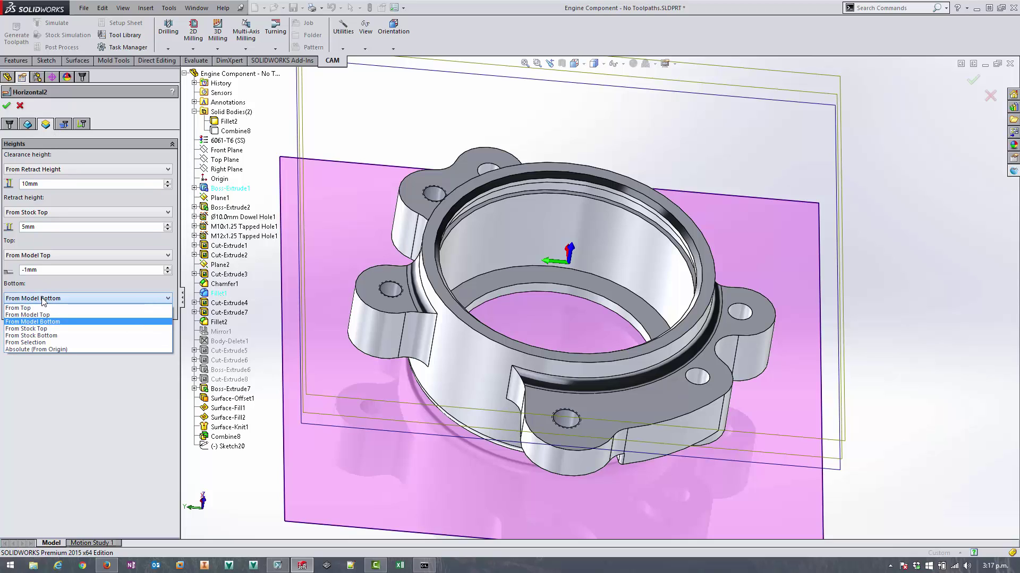
pyautogui.click(37, 342)
pyautogui.click(375, 295)
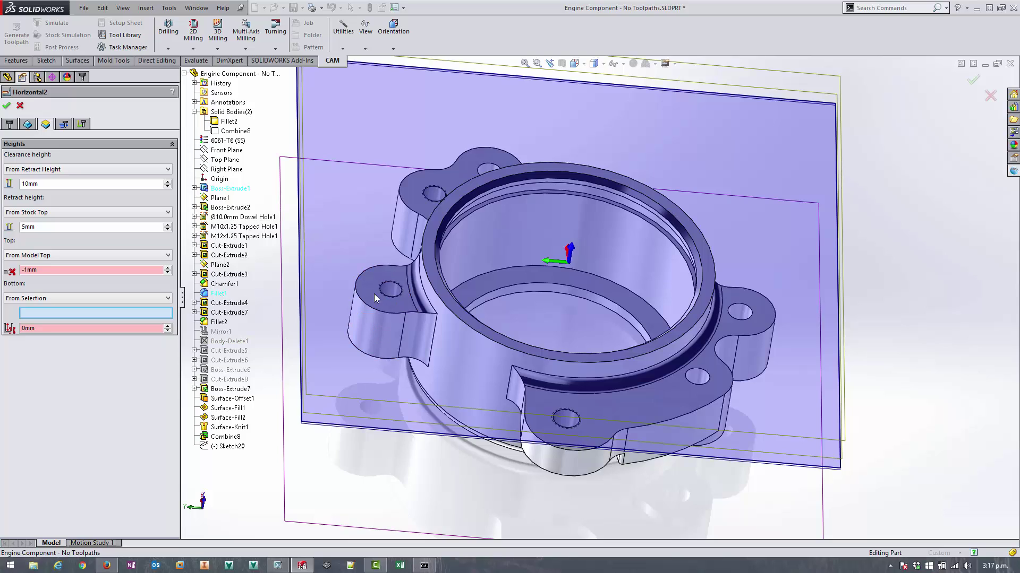
pyautogui.doubleClick(69, 328)
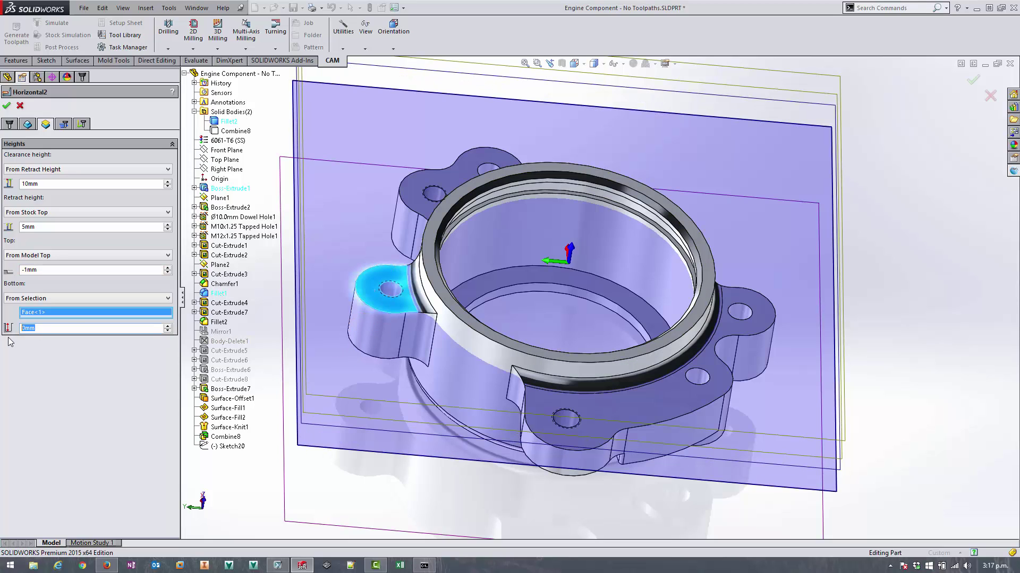
pyautogui.write('-1')
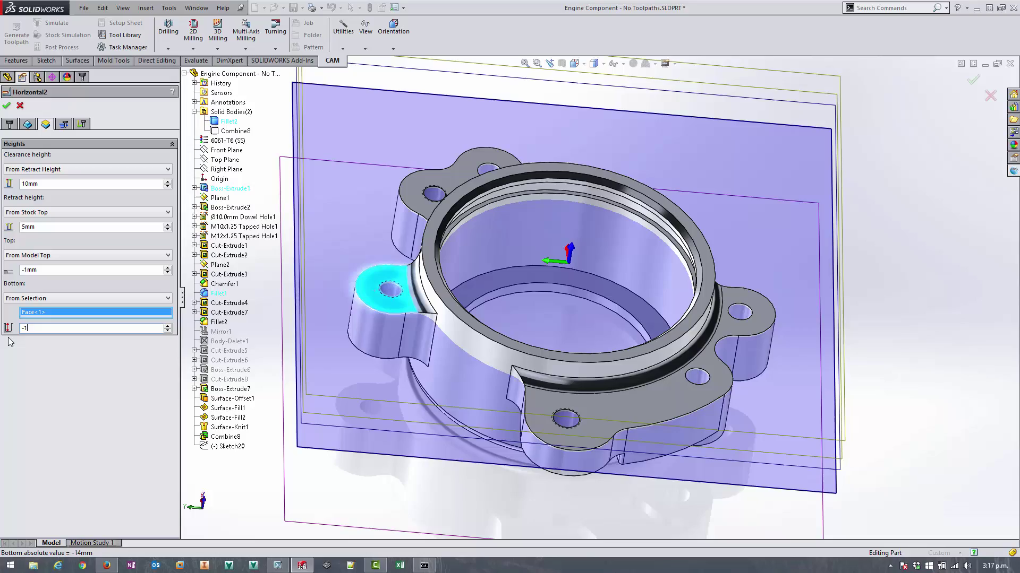
pyautogui.moveTo(699, 395); pyautogui.dragTo(701, 365, button='middle')
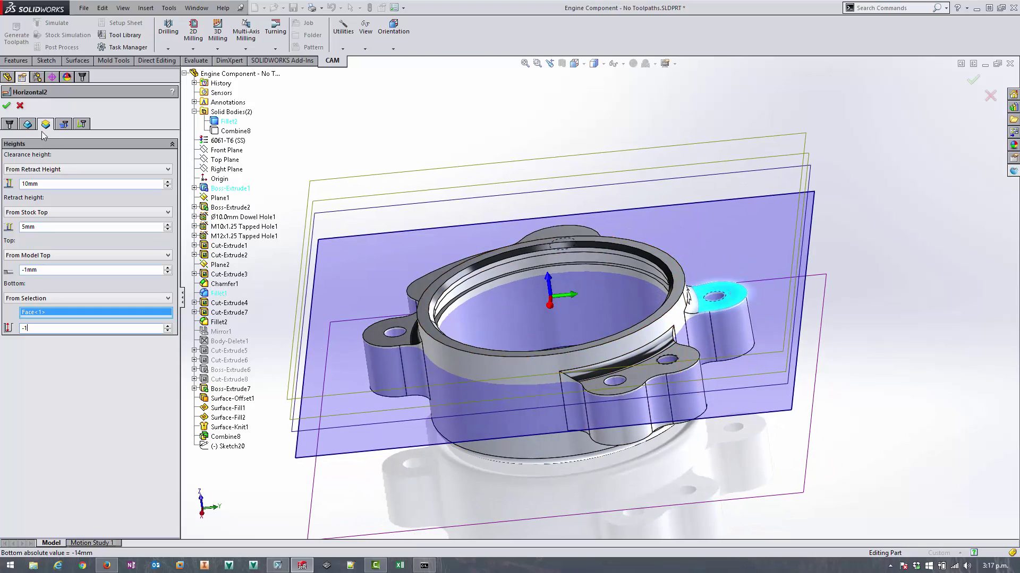
pyautogui.click(6, 106)
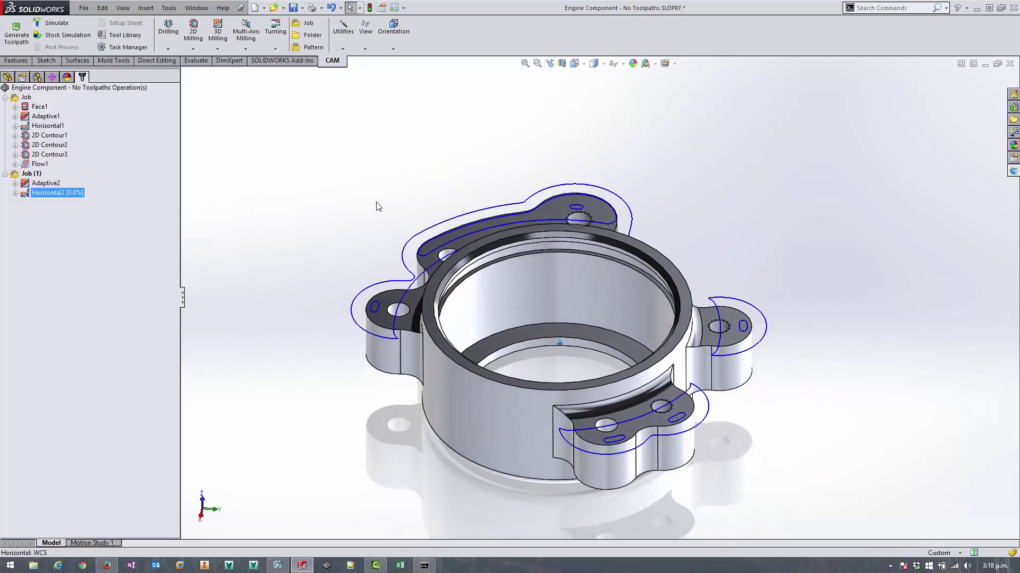
pyautogui.moveTo(550, 308)
pyautogui.mouseDown(button='middle')
pyautogui.moveTo(507, 427)
pyautogui.moveTo(464, 370)
pyautogui.moveTo(342, 360)
pyautogui.mouseUp(button='middle')
# - Hide Horizontal2, then add a 2D Contour operation using the #20 Ø9mm ball tool
pyautogui.click(118, 231)
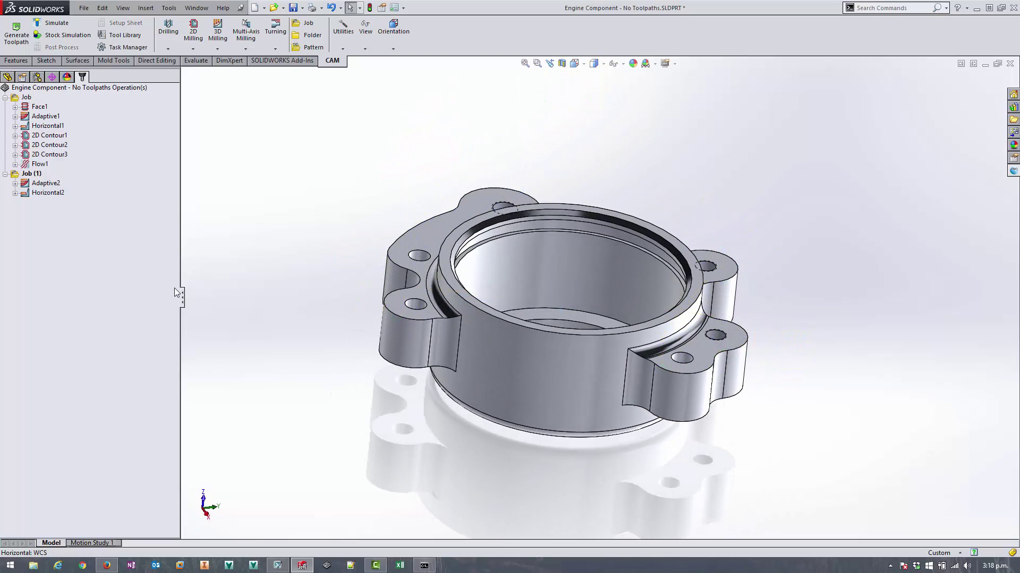
pyautogui.click(193, 33)
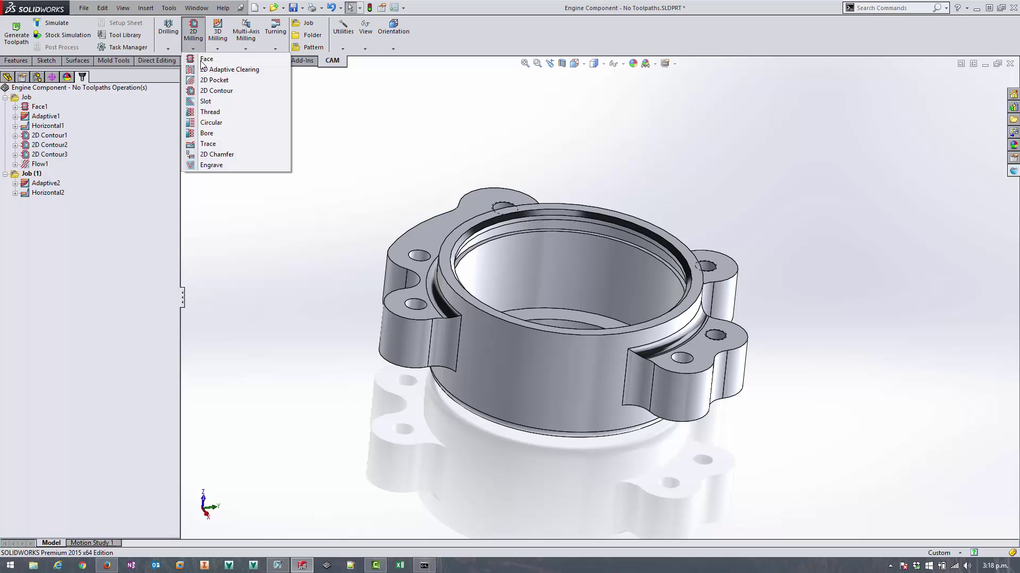
pyautogui.click(216, 91)
pyautogui.click(91, 158)
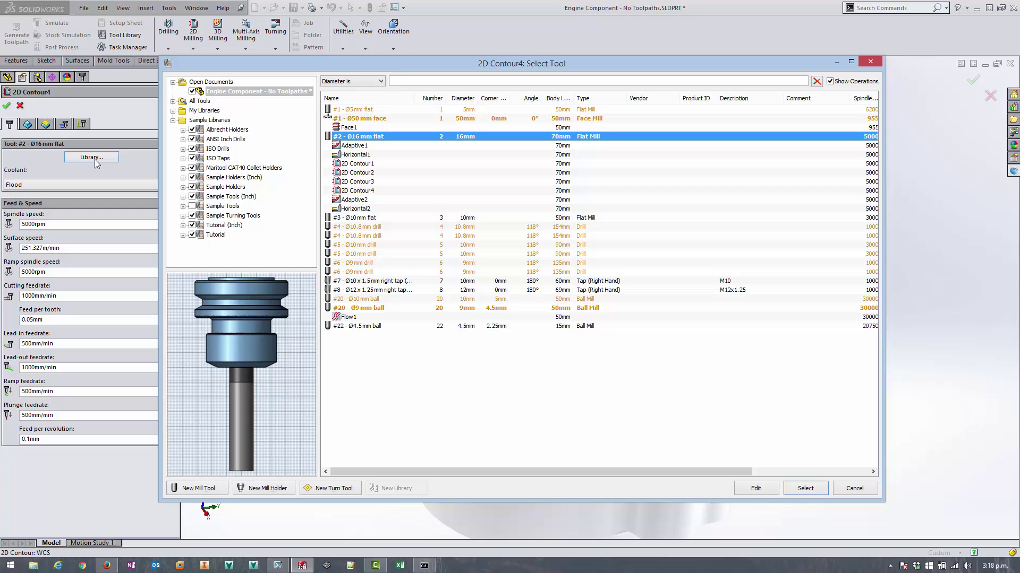
pyautogui.click(371, 310)
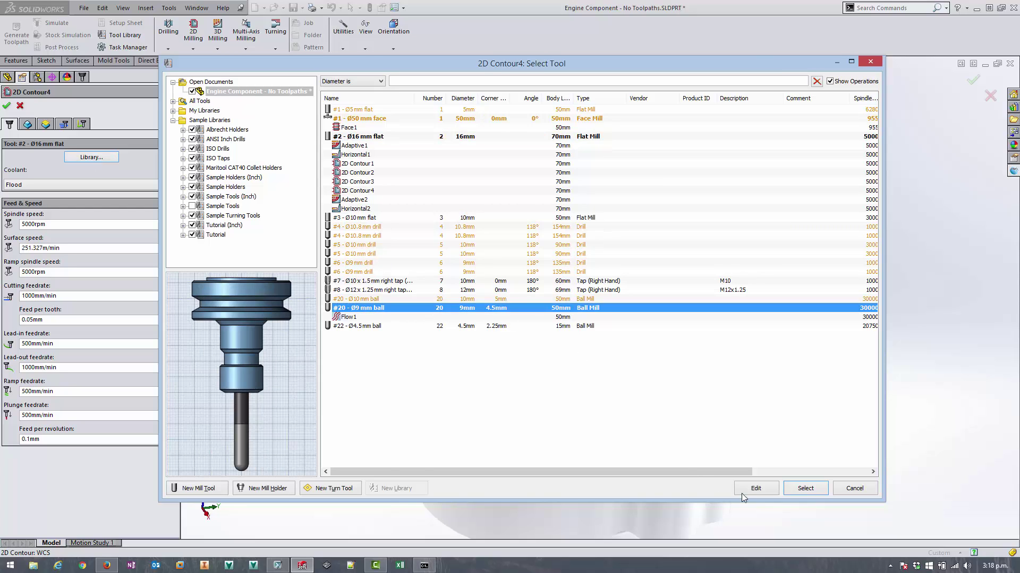
pyautogui.click(802, 490)
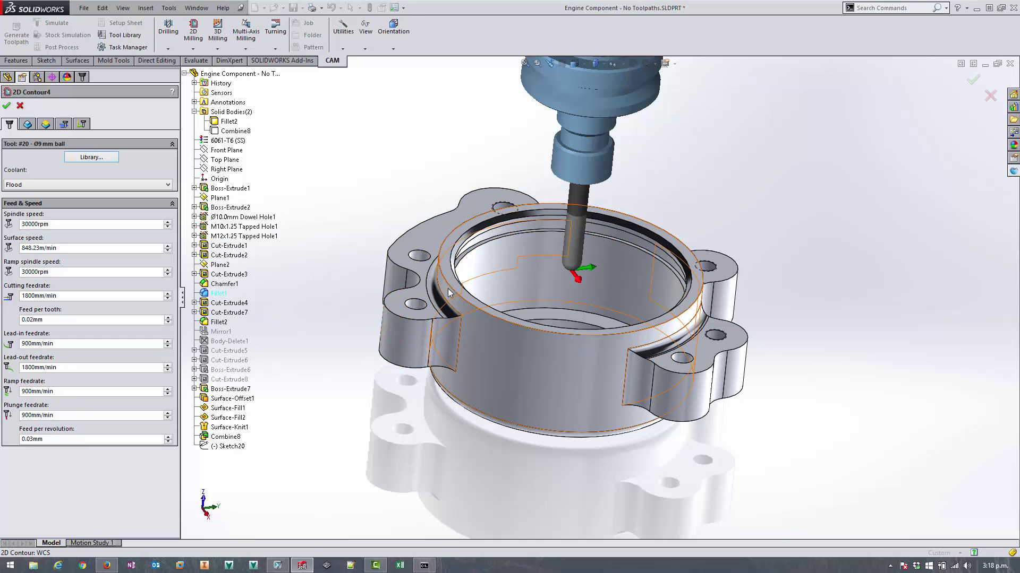
# - Select the ring's top circular edge as the contour geometry and orbit to verify it
pyautogui.click(451, 287)
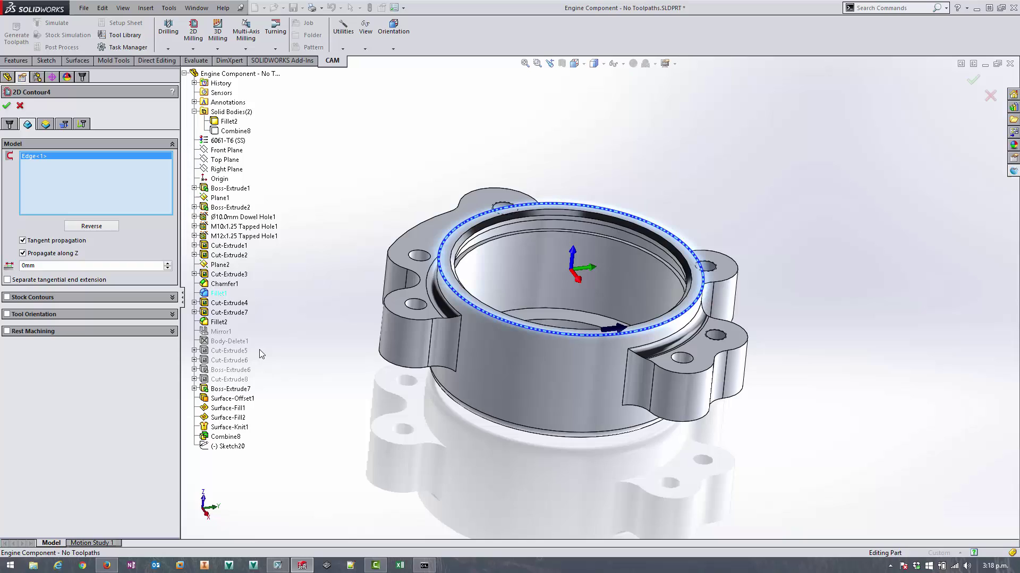
pyautogui.moveTo(259, 350); pyautogui.dragTo(159, 254, button='middle')
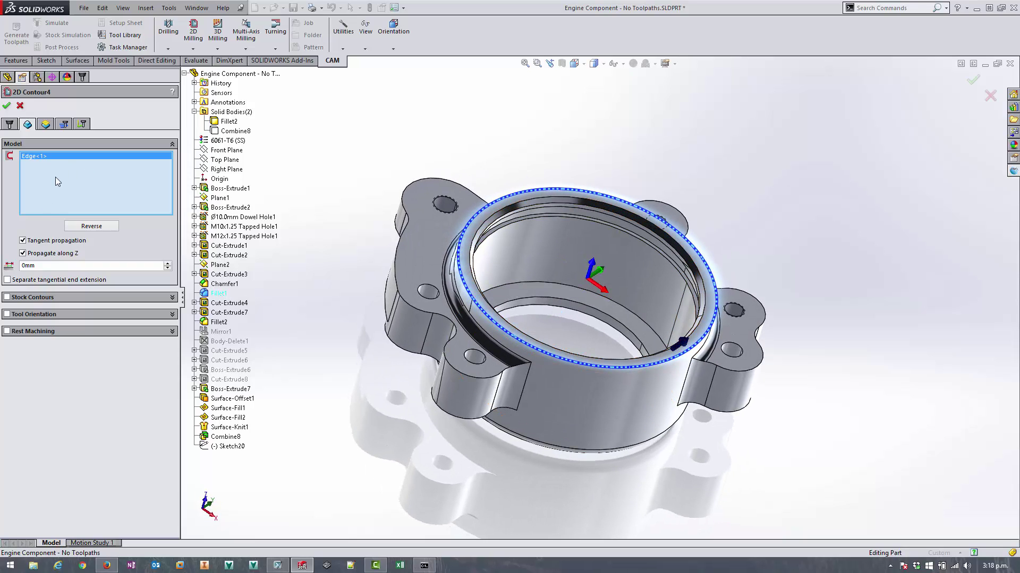
pyautogui.moveTo(536, 105); pyautogui.dragTo(657, 185, button='middle')
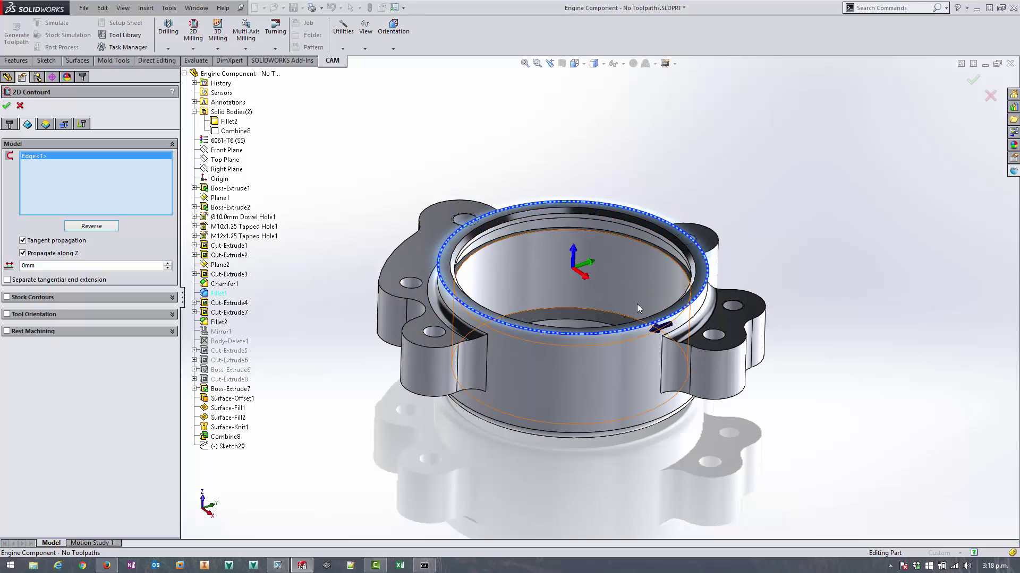
# - Set the contour's bottom height From Selection on the flange face and check the depth side-on
pyautogui.click(45, 123)
pyautogui.click(53, 339)
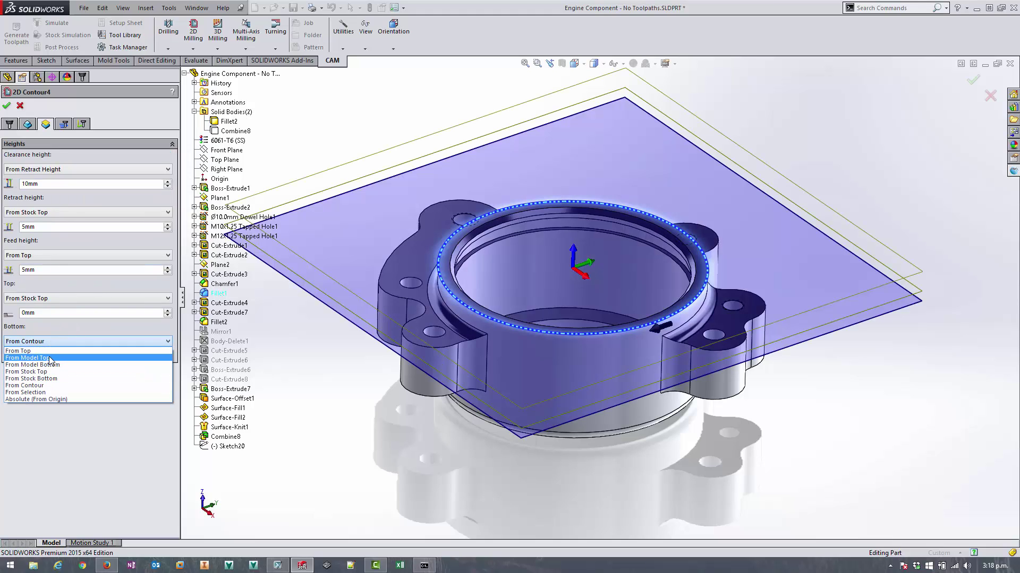
pyautogui.click(50, 392)
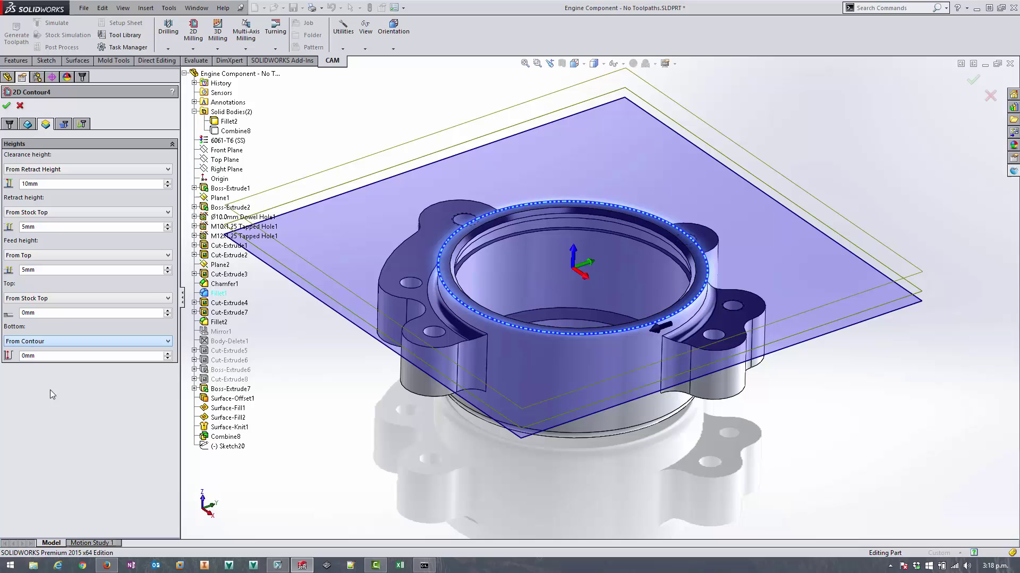
pyautogui.click(404, 264)
pyautogui.moveTo(404, 264); pyautogui.dragTo(750, 320, button='middle')
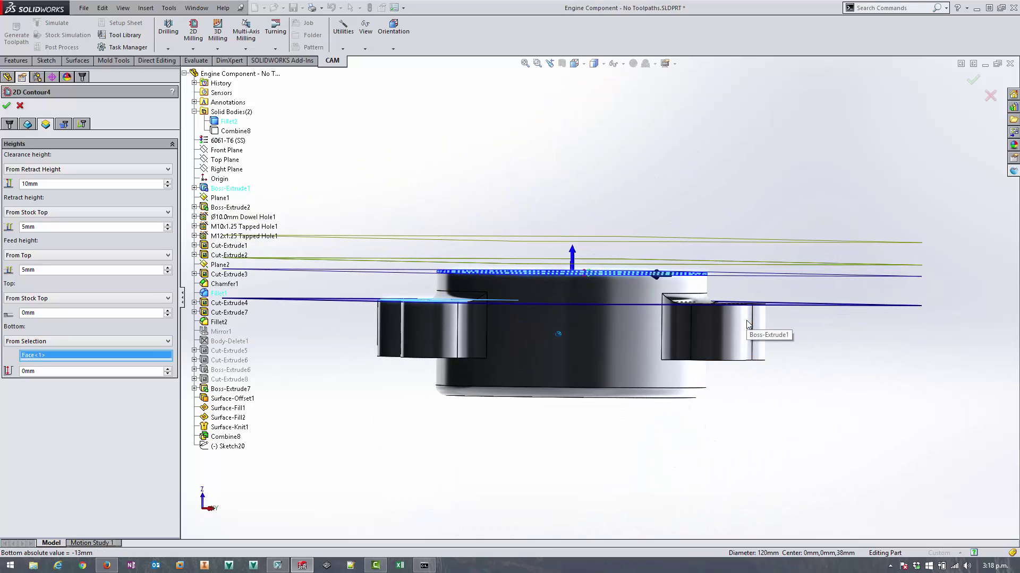
pyautogui.hotkey('ctrl', '7')
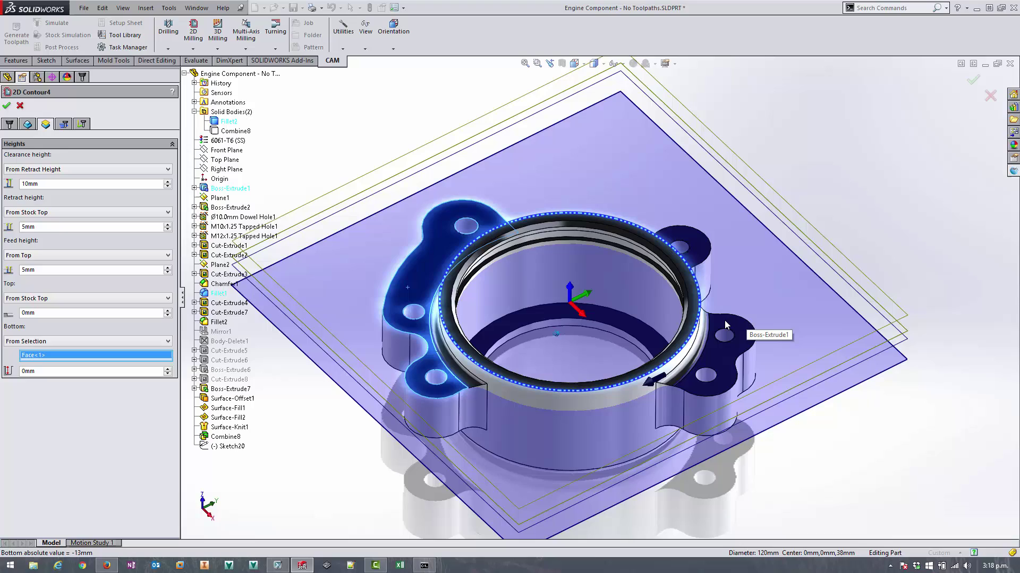
pyautogui.click(64, 123)
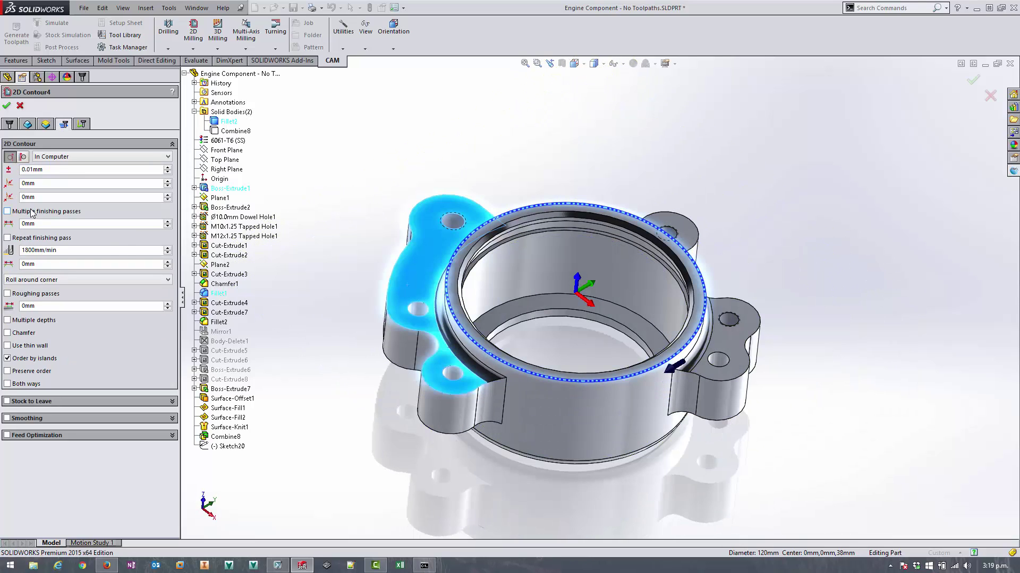
# - Give 2D Contour4 two finishing passes at 0.25 mm stepover with 10 mm overlap, and accept it
pyautogui.click(32, 212)
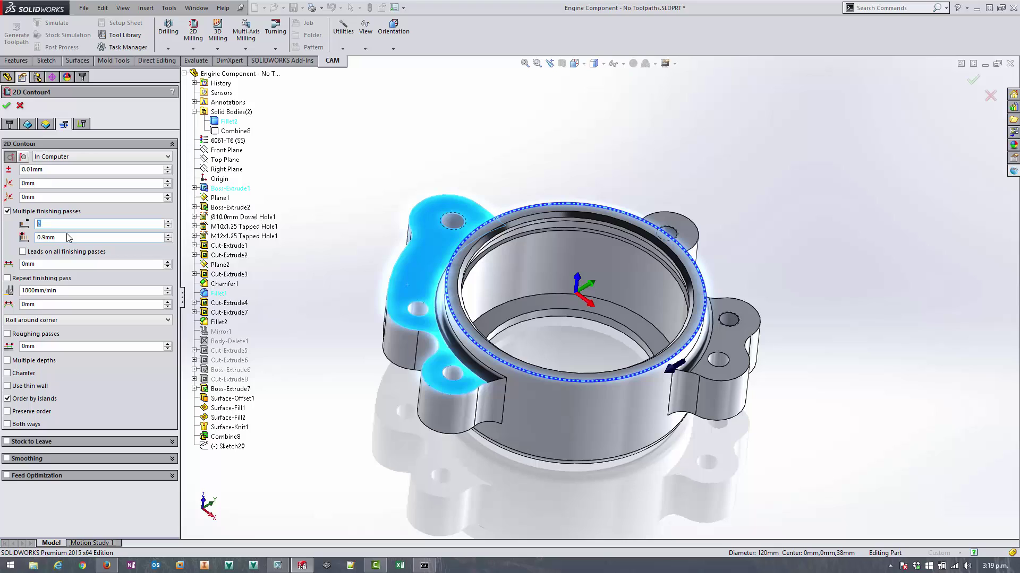
pyautogui.press('Tab')
pyautogui.write('0.2')
pyautogui.click(64, 227)
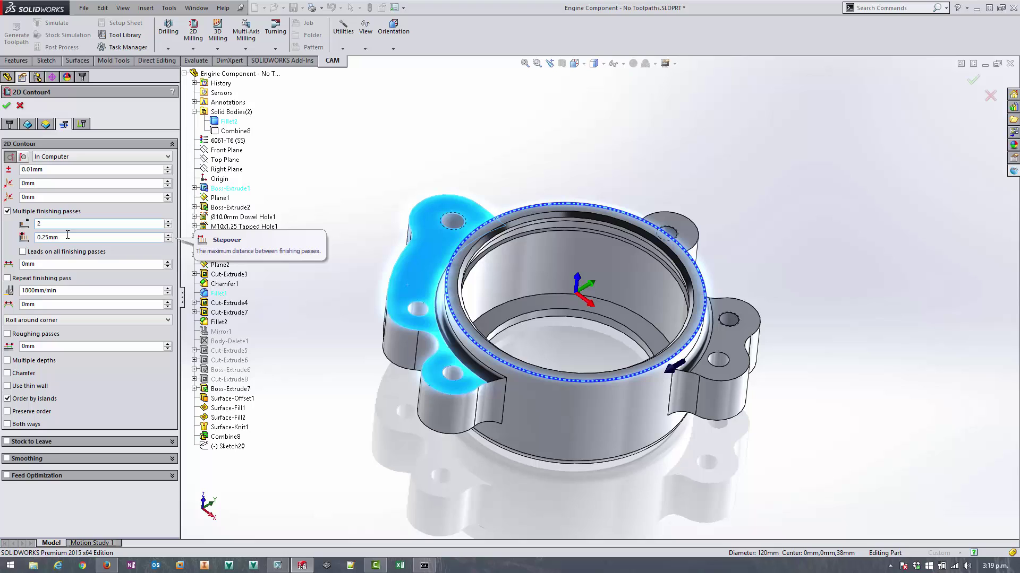
pyautogui.click(61, 263)
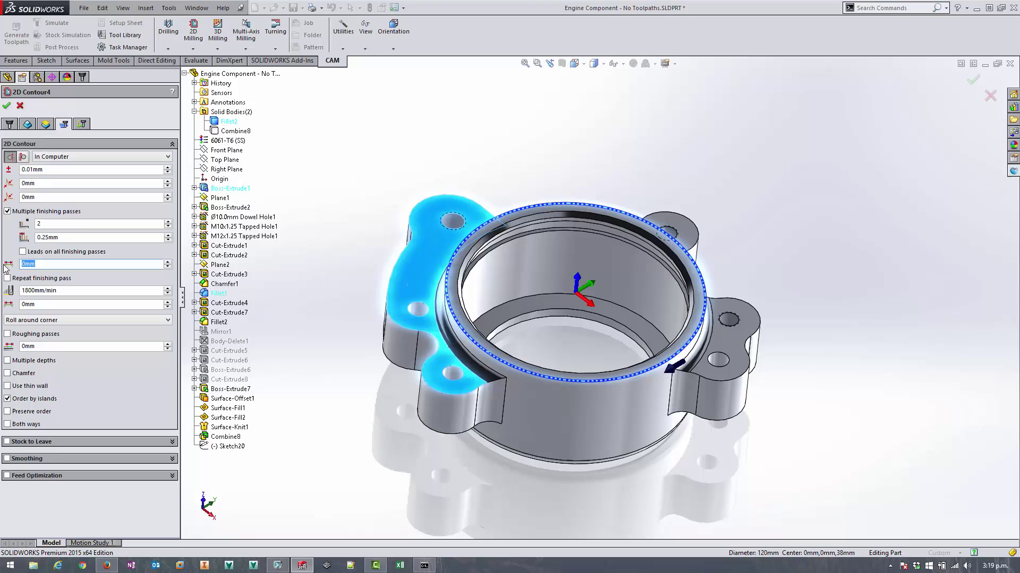
pyautogui.write('10')
pyautogui.click(70, 223)
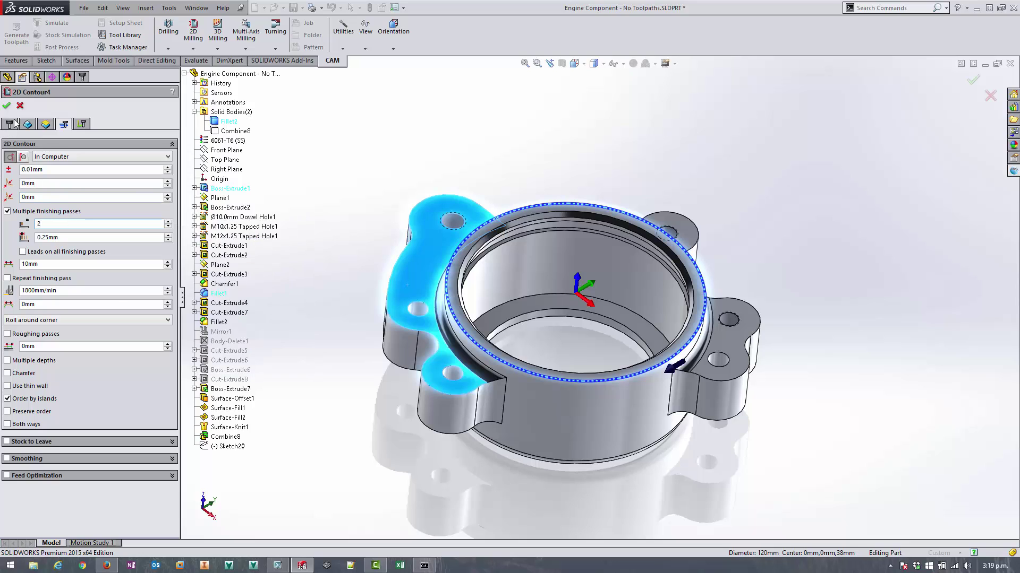
pyautogui.click(7, 106)
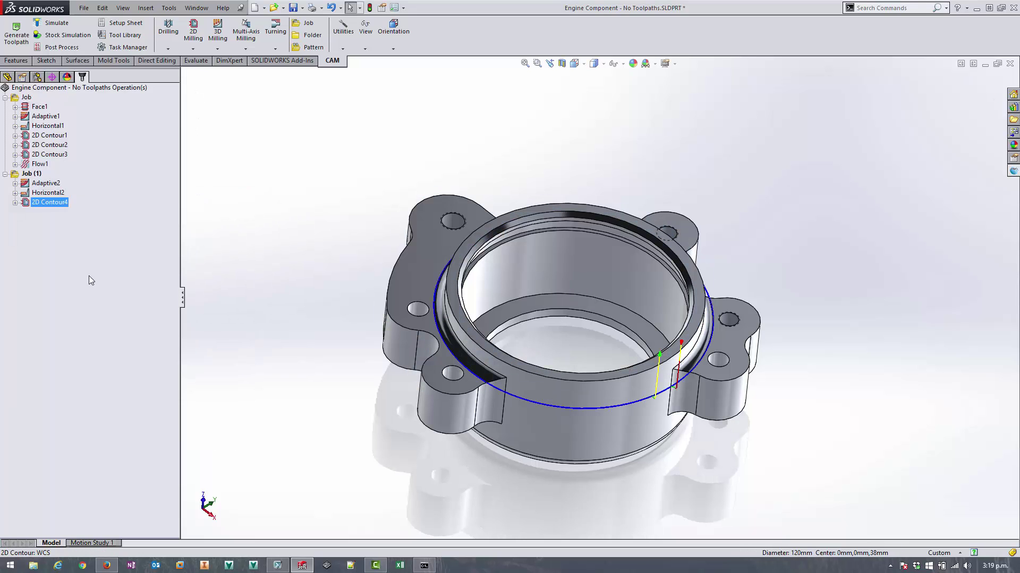
pyautogui.moveTo(787, 323); pyautogui.dragTo(693, 378, button='middle')
pyautogui.scroll(-3, 695, 377)
pyautogui.scroll(-5, 696, 378)
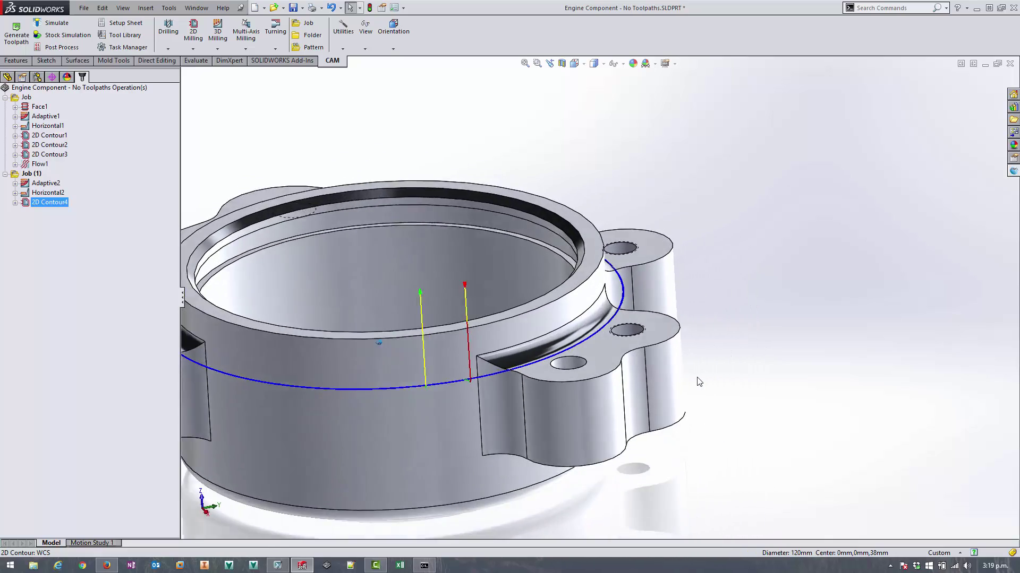
pyautogui.scroll(5, 696, 377)
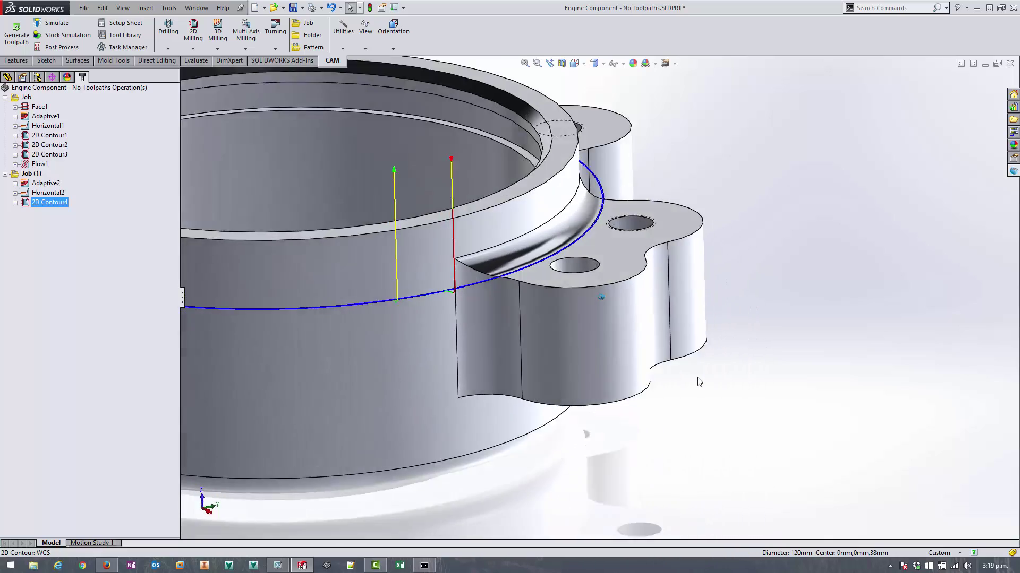
pyautogui.scroll(-4, 697, 377)
pyautogui.scroll(4, 699, 377)
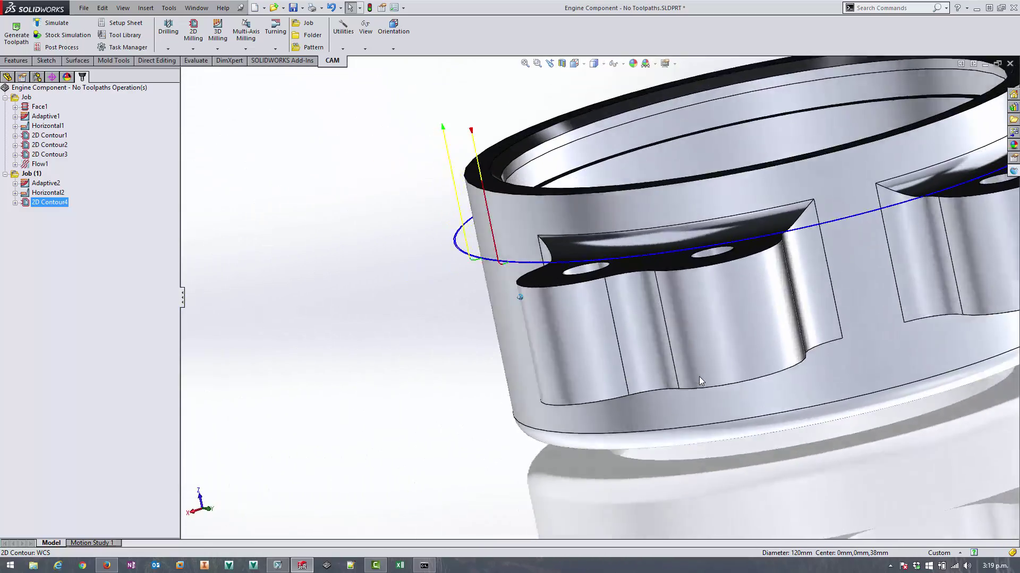
pyautogui.scroll(-5, 699, 377)
pyautogui.scroll(5, 699, 377)
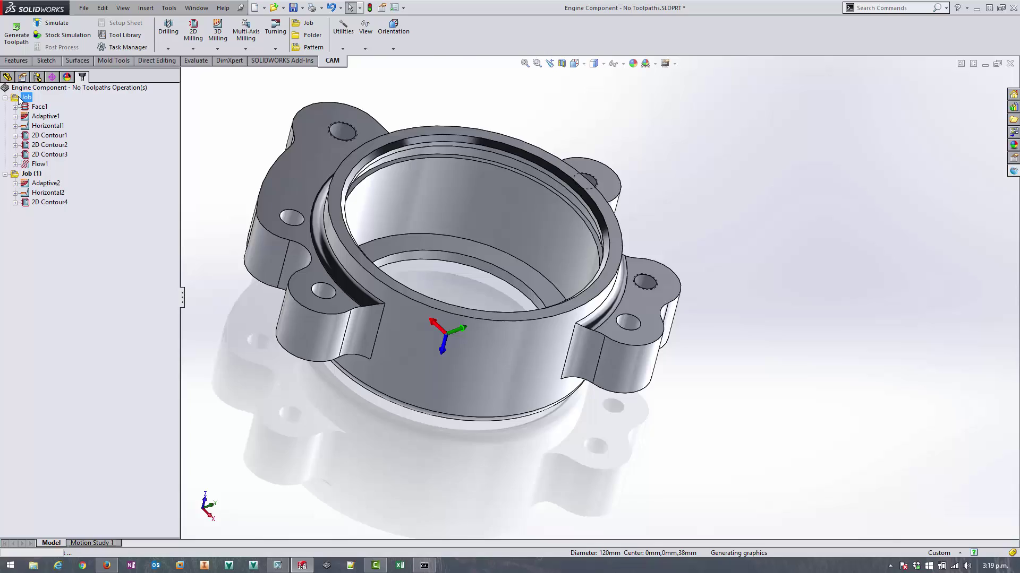
# - Select Job and Job (1) and regenerate all their toolpaths
pyautogui.rightClick(42, 164)
pyautogui.click(31, 174)
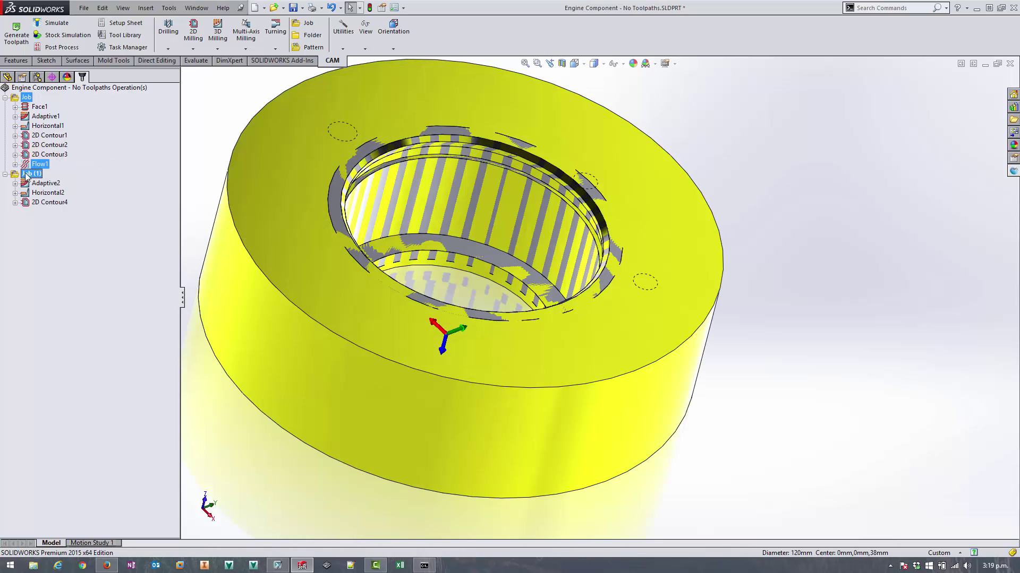
pyautogui.keyDown('ctrl'); pyautogui.click(25, 97); pyautogui.keyUp('ctrl')
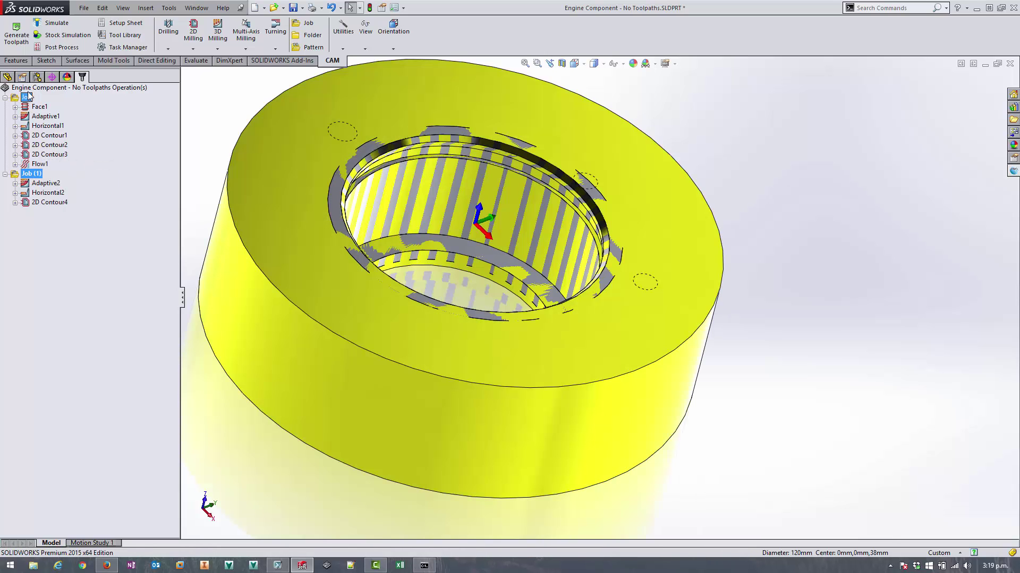
pyautogui.click(24, 37)
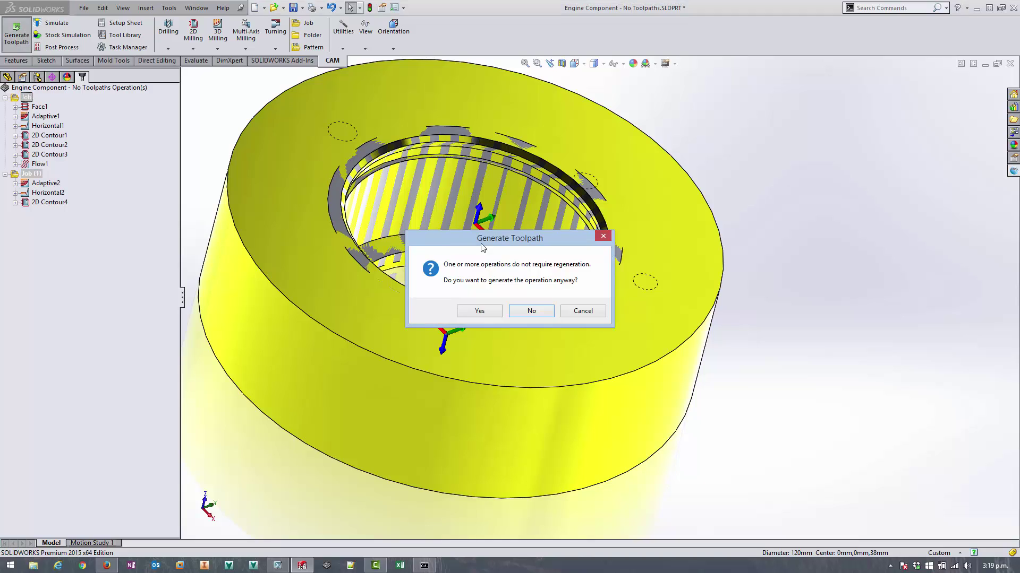
pyautogui.click(579, 313)
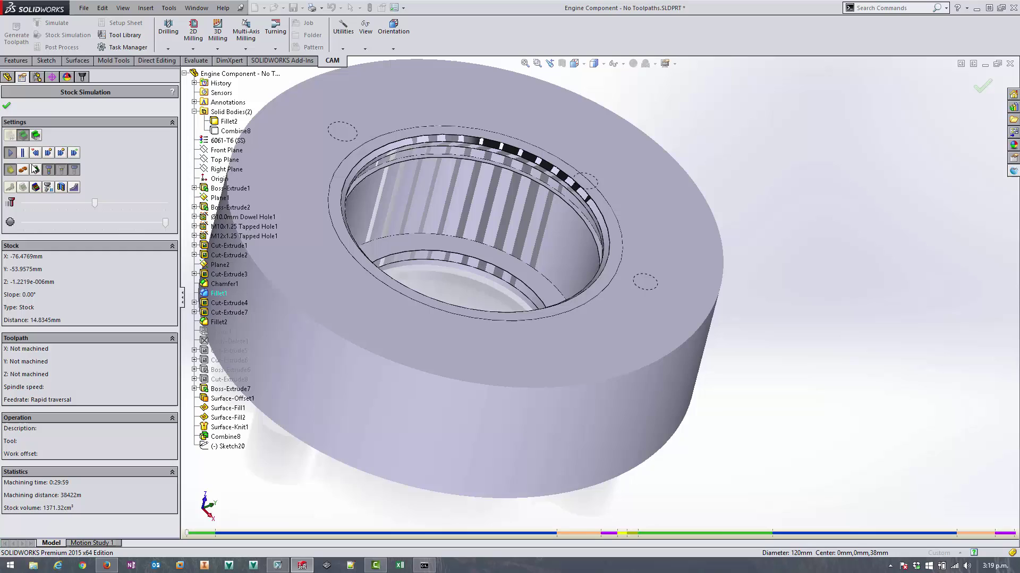
# - Run the stock simulation of both jobs at maximum playback speed, then close it
pyautogui.moveTo(96, 202); pyautogui.dragTo(165, 203)
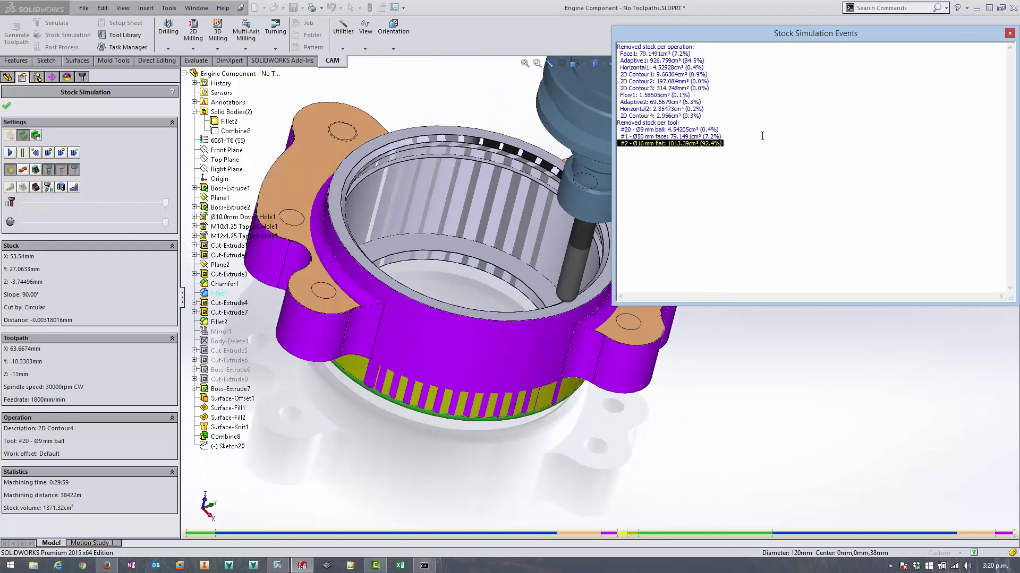
pyautogui.click(1009, 33)
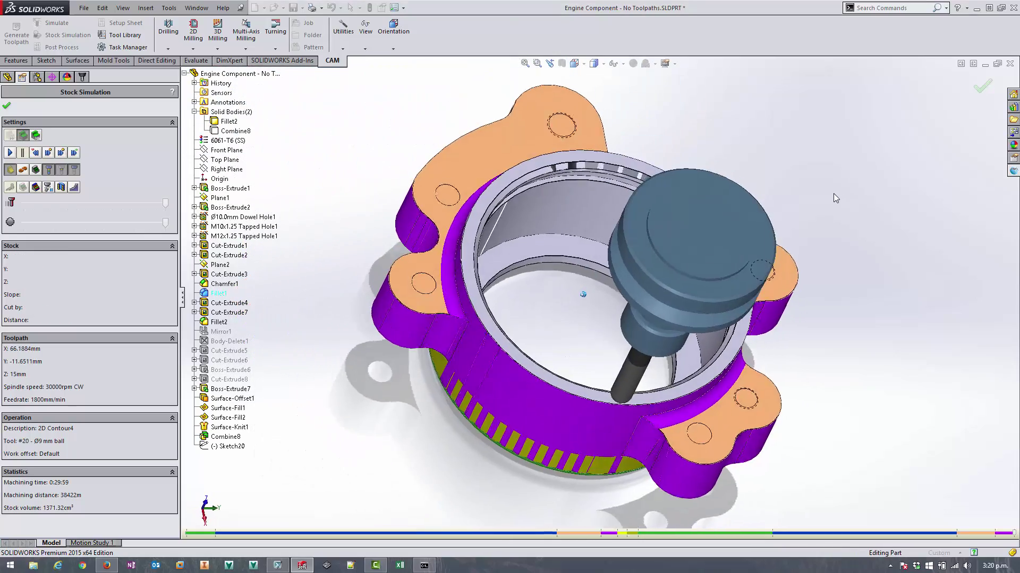
pyautogui.click(6, 105)
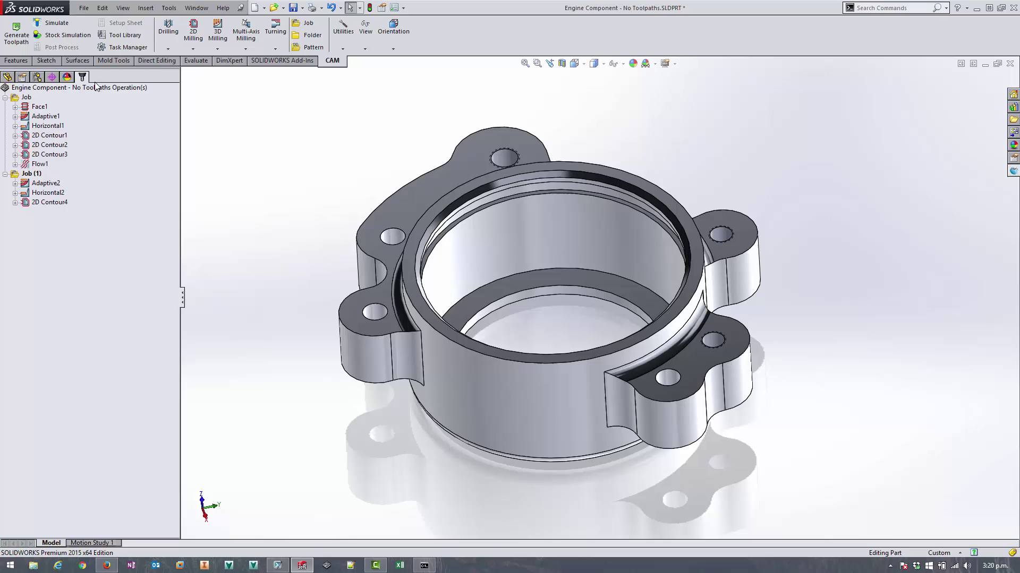
pyautogui.click(168, 47)
# - Create Drill Wizard1's seven drill operations and preview each drill's toolpath, 109.5 mm through 9 mm
pyautogui.click(185, 59)
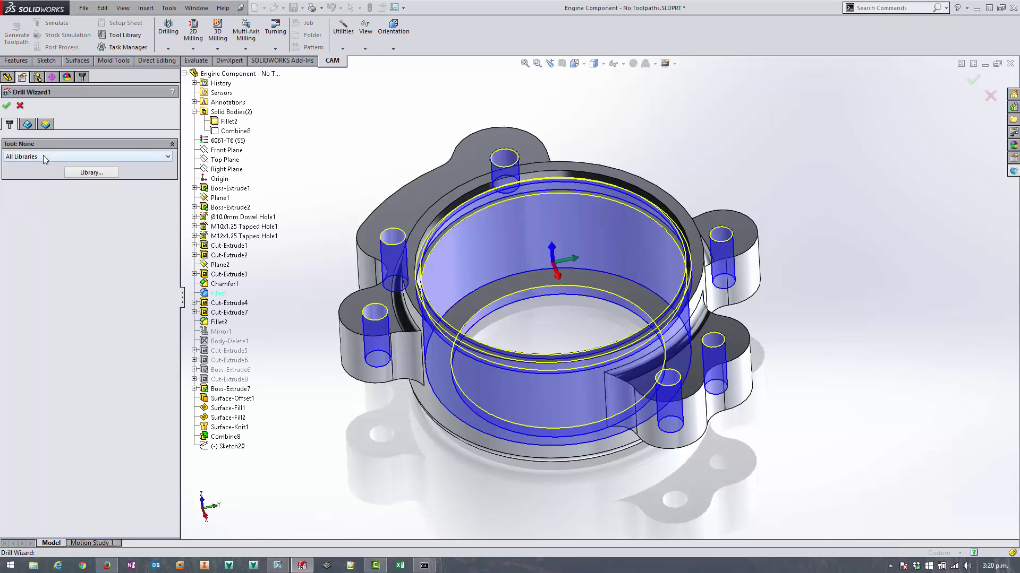
pyautogui.click(6, 105)
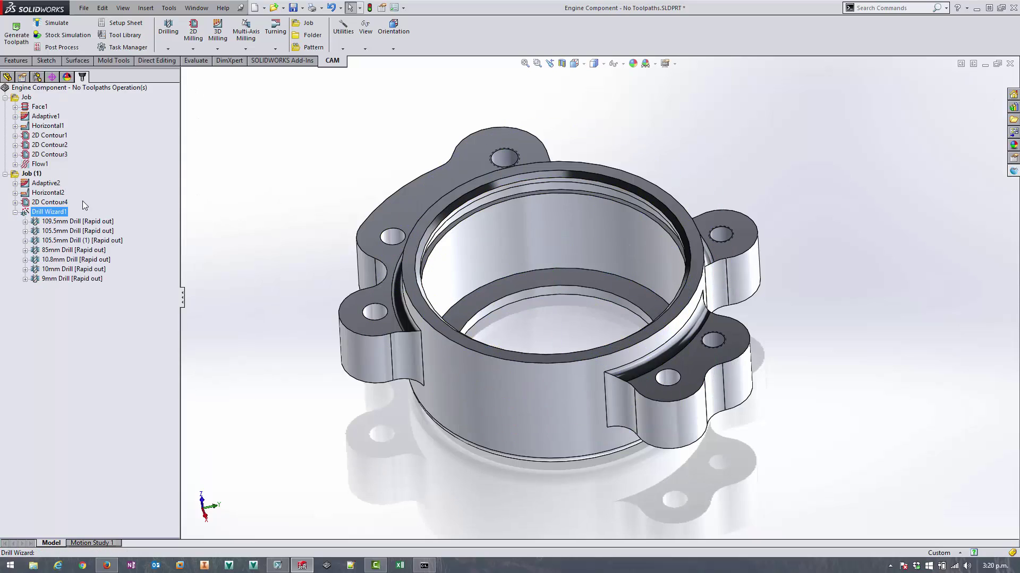
pyautogui.click(78, 223)
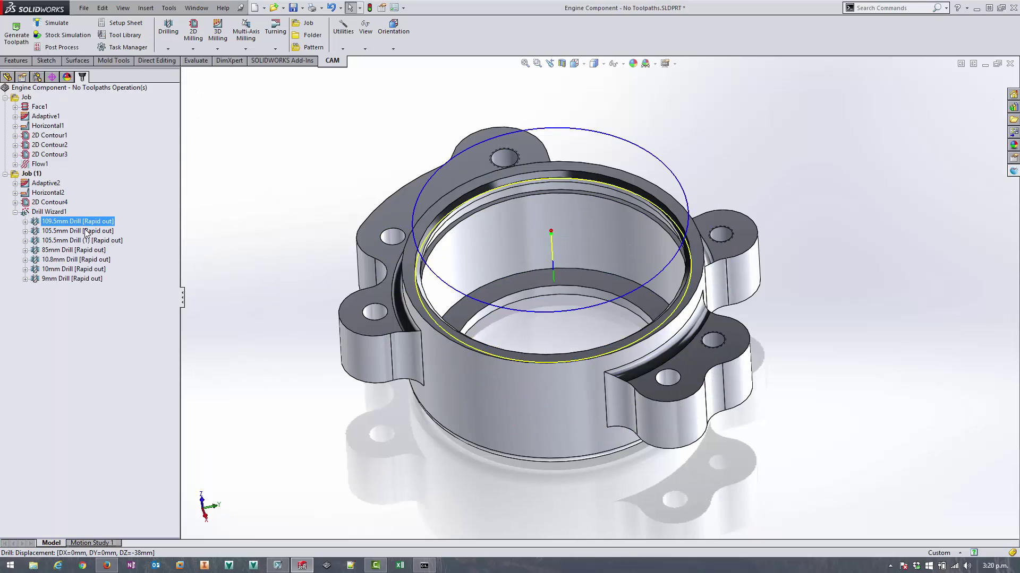
pyautogui.click(85, 231)
pyautogui.click(88, 241)
pyautogui.click(87, 250)
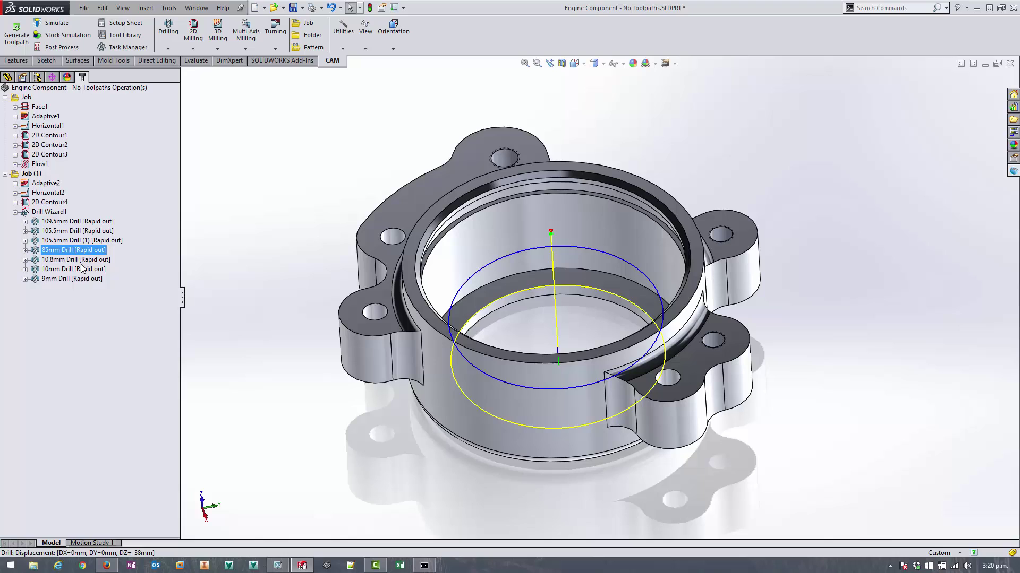
pyautogui.click(80, 260)
pyautogui.click(82, 269)
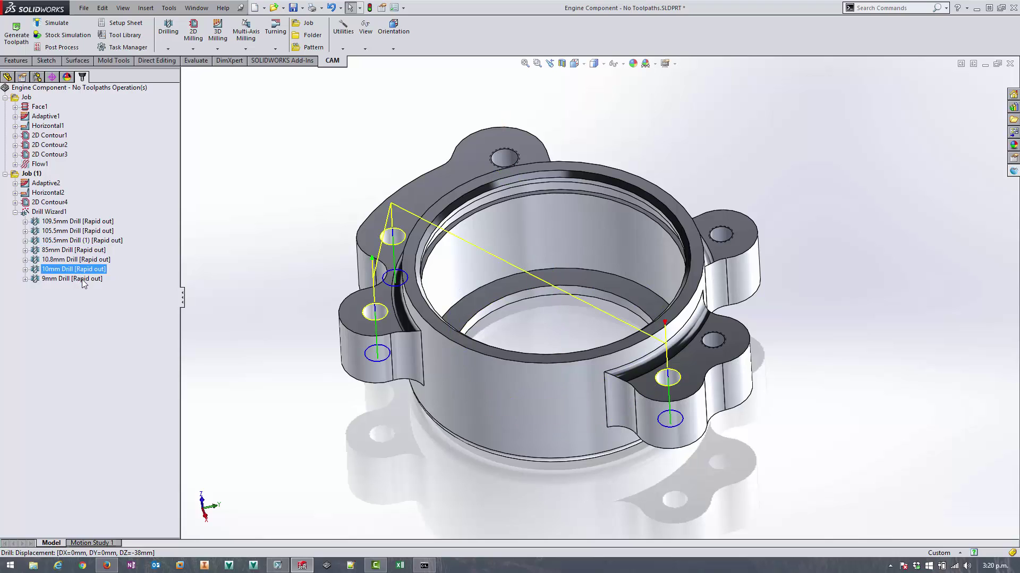
pyautogui.click(82, 279)
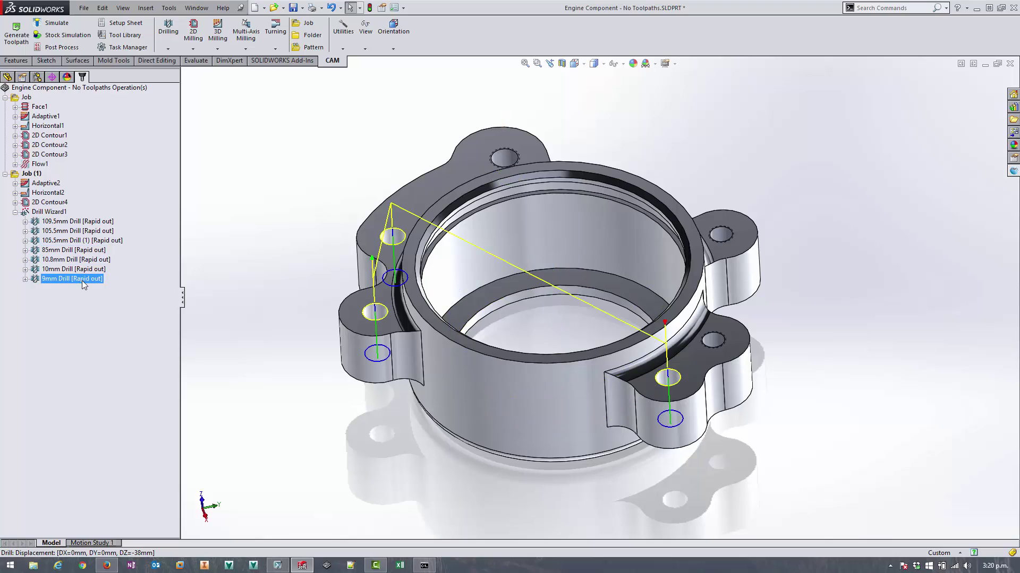
# - Suppress the 109.5, 105.5 and 85 mm drills, recheck the 9 mm drill, and collapse Drill Wizard1
pyautogui.click(70, 222)
pyautogui.keyDown('shift'); pyautogui.click(73, 251); pyautogui.keyUp('shift')
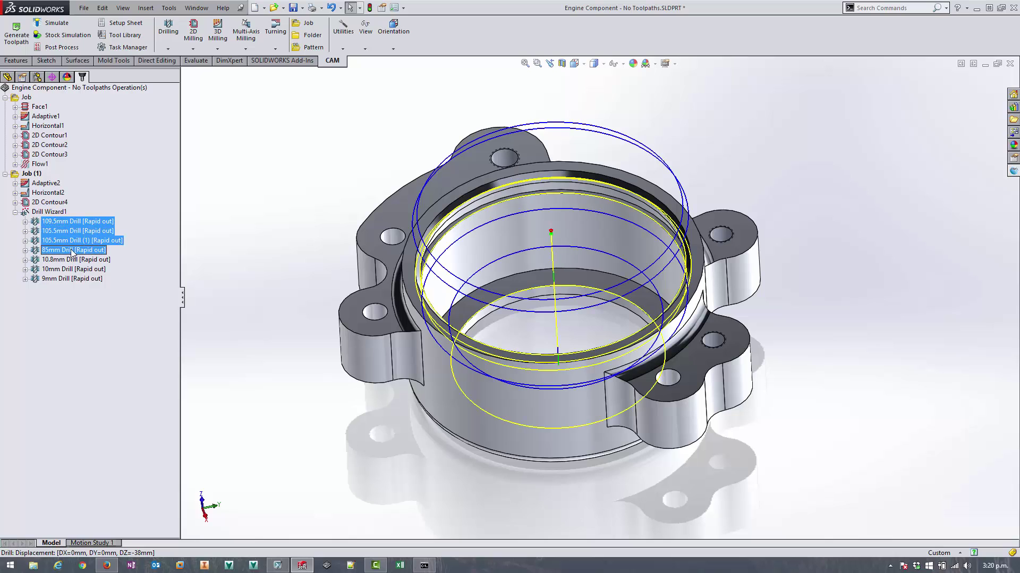
pyautogui.rightClick(72, 251)
pyautogui.click(105, 367)
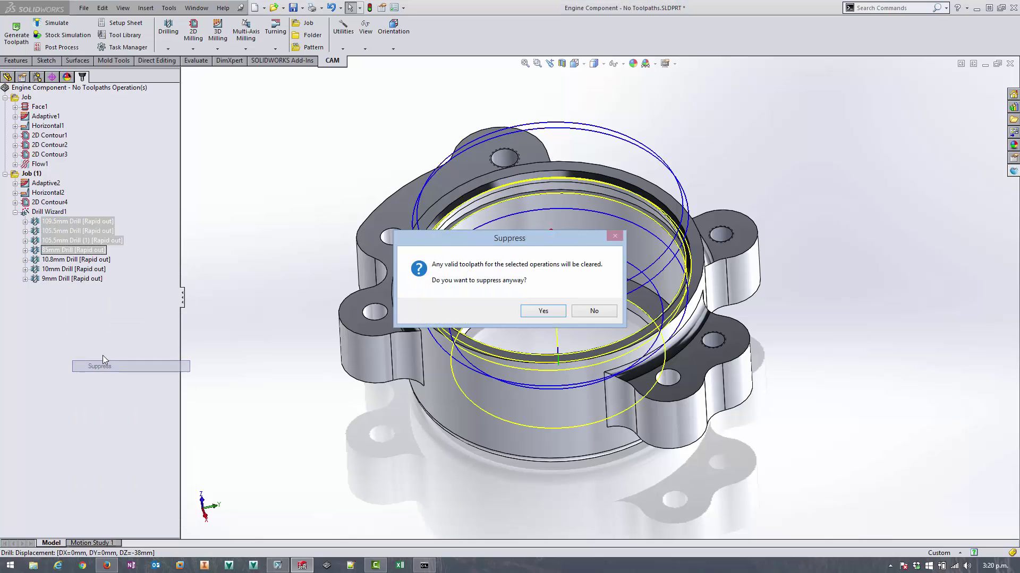
pyautogui.click(538, 314)
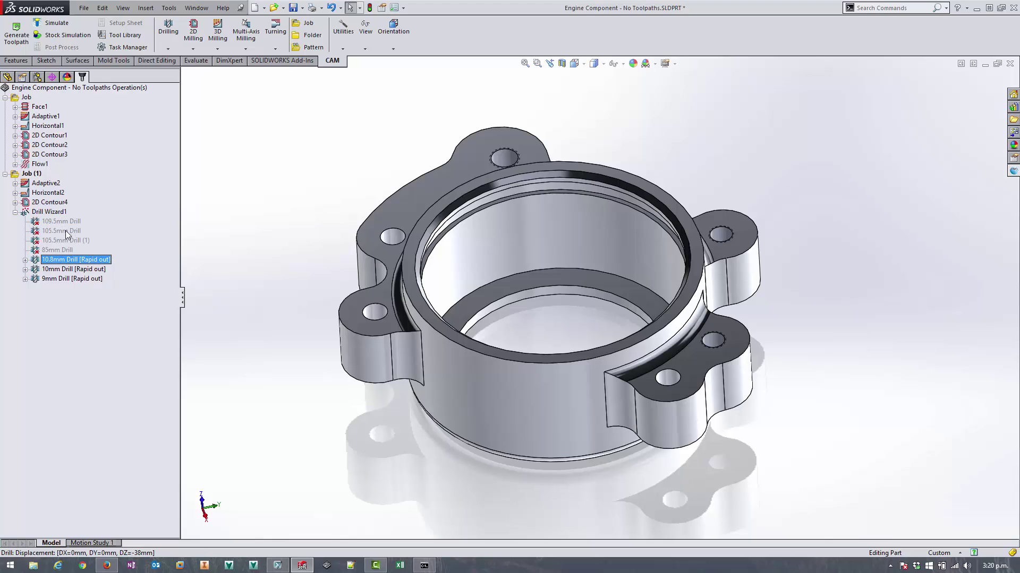
pyautogui.click(80, 280)
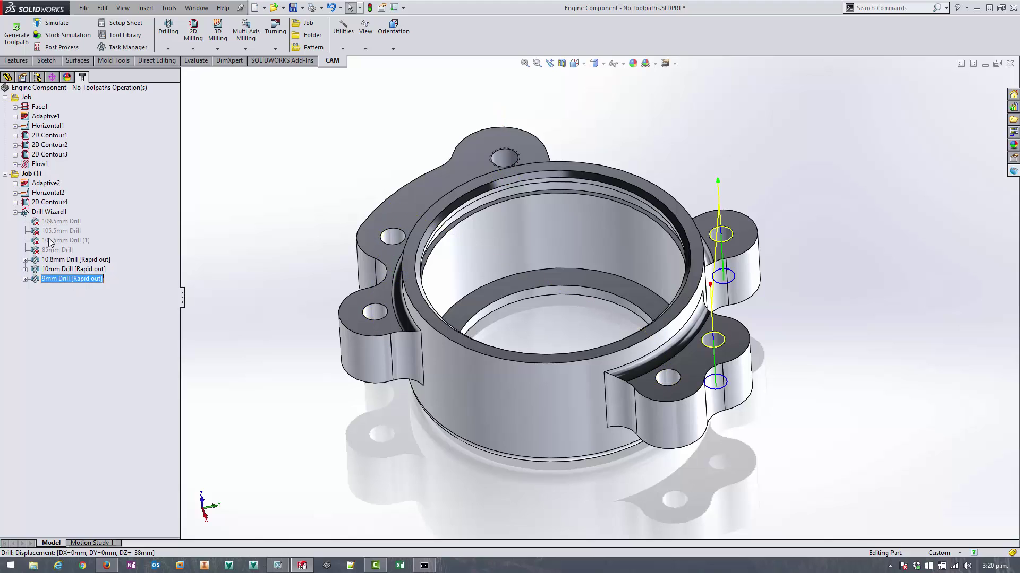
pyautogui.click(17, 213)
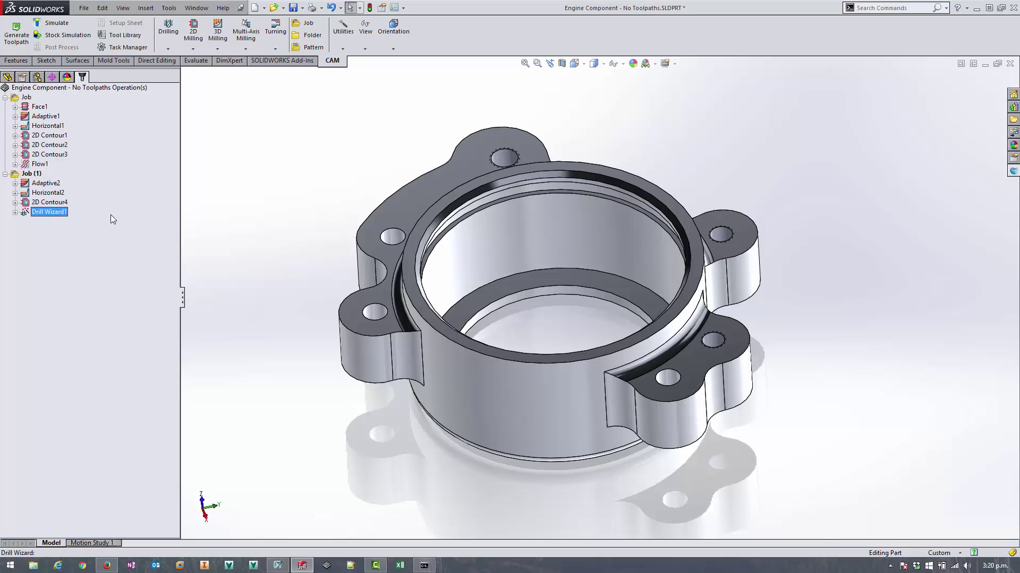
# - Start a new drilling operation using the Ø10 x 1.5 mm M10 tap from the library
pyautogui.click(175, 35)
pyautogui.click(176, 71)
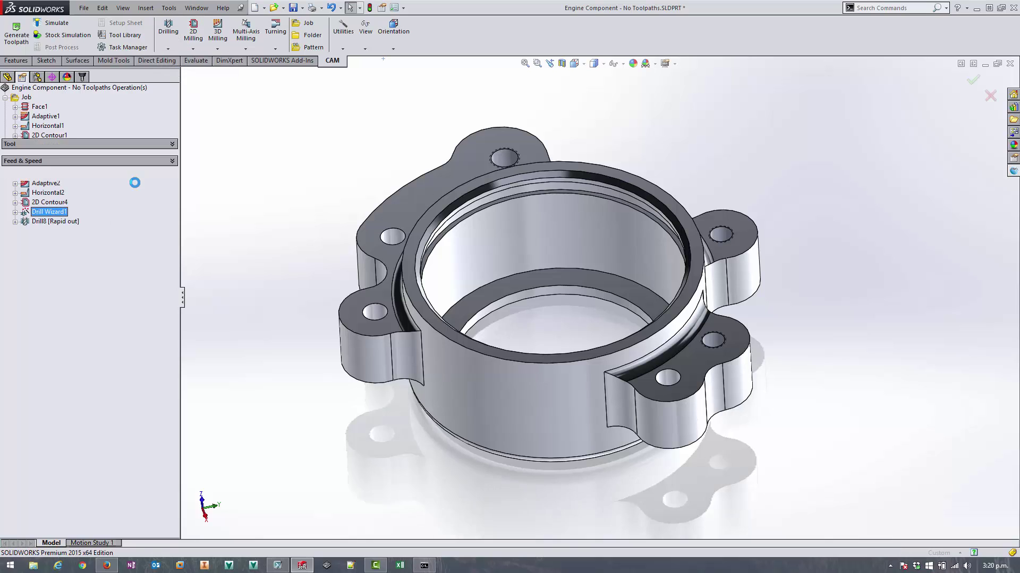
pyautogui.click(95, 160)
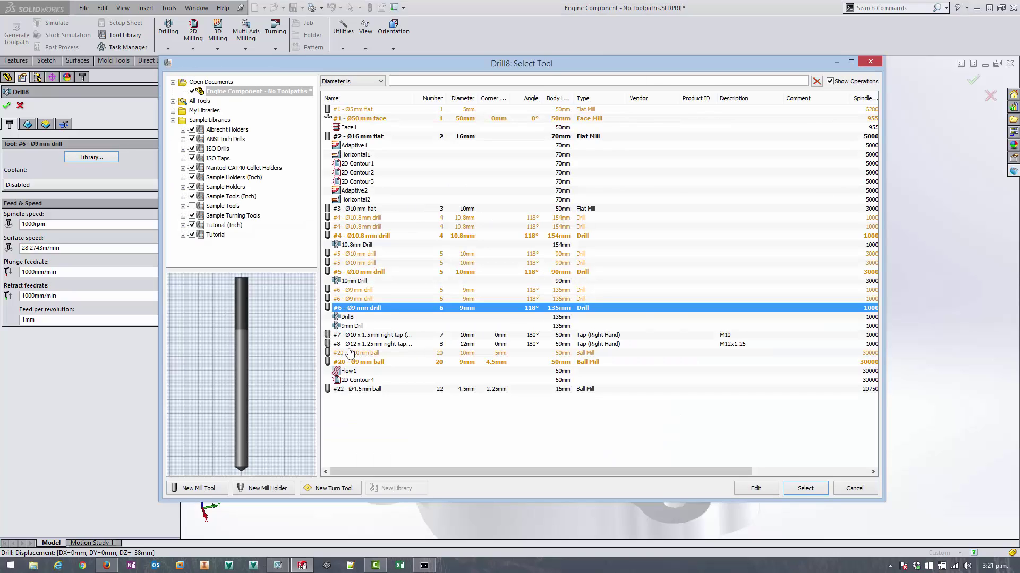
pyautogui.click(368, 335)
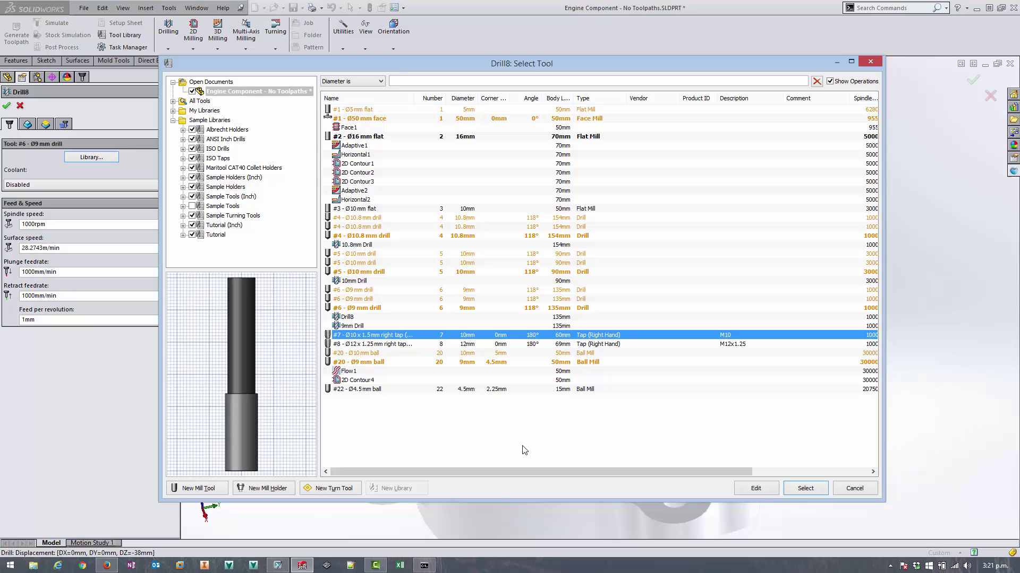
pyautogui.click(802, 490)
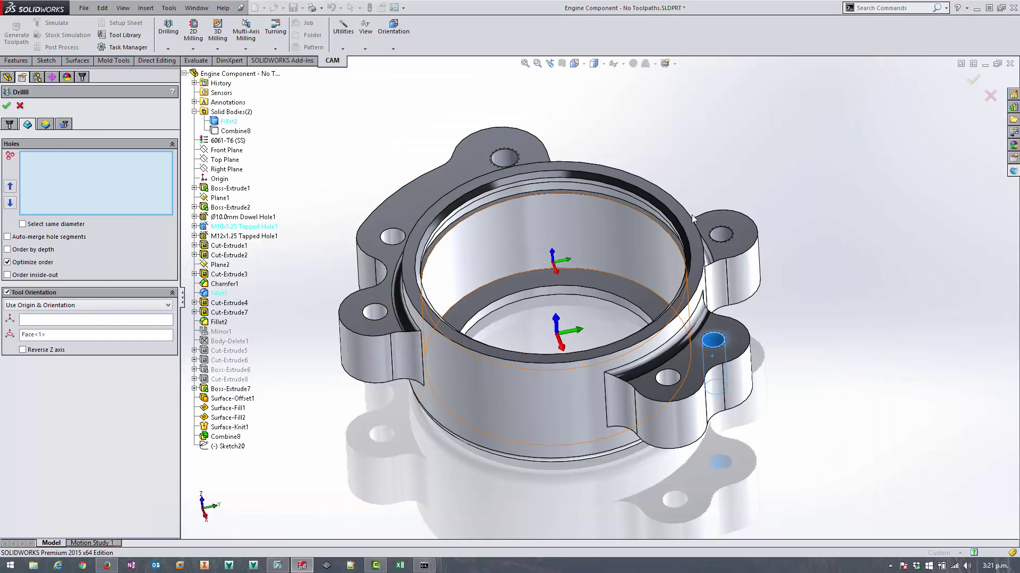
# - Select both right-lug holes via same-diameter selection, with custom tool orientation turned off
pyautogui.click(722, 234)
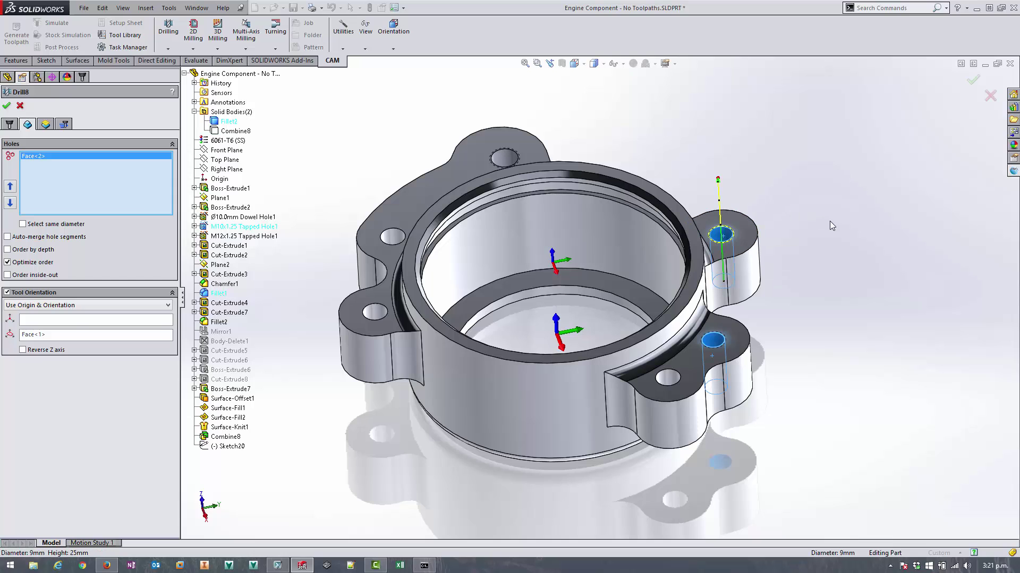
pyautogui.moveTo(830, 223); pyautogui.dragTo(587, 292, button='middle')
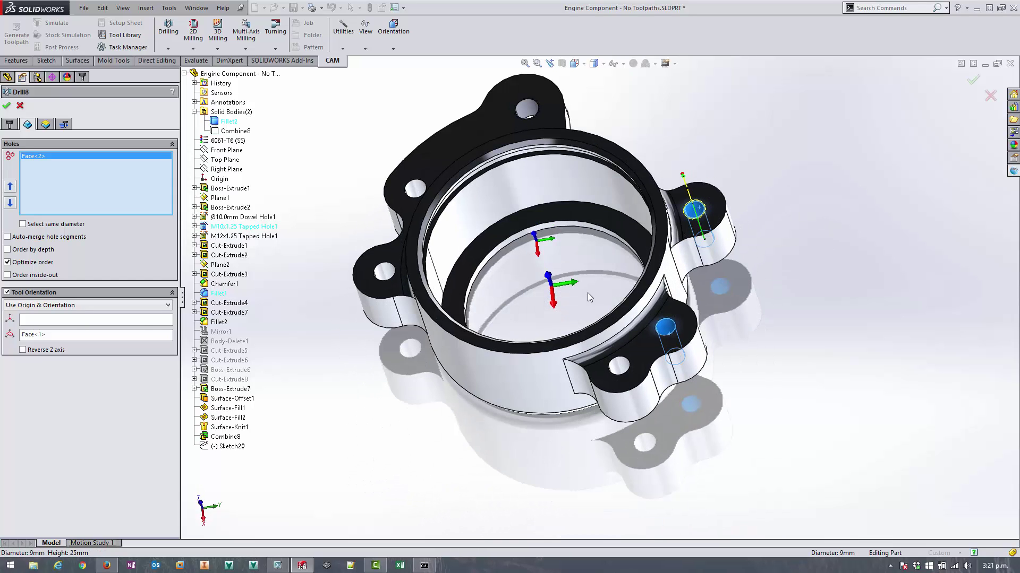
pyautogui.click(666, 327)
pyautogui.moveTo(759, 274); pyautogui.dragTo(735, 268, button='middle')
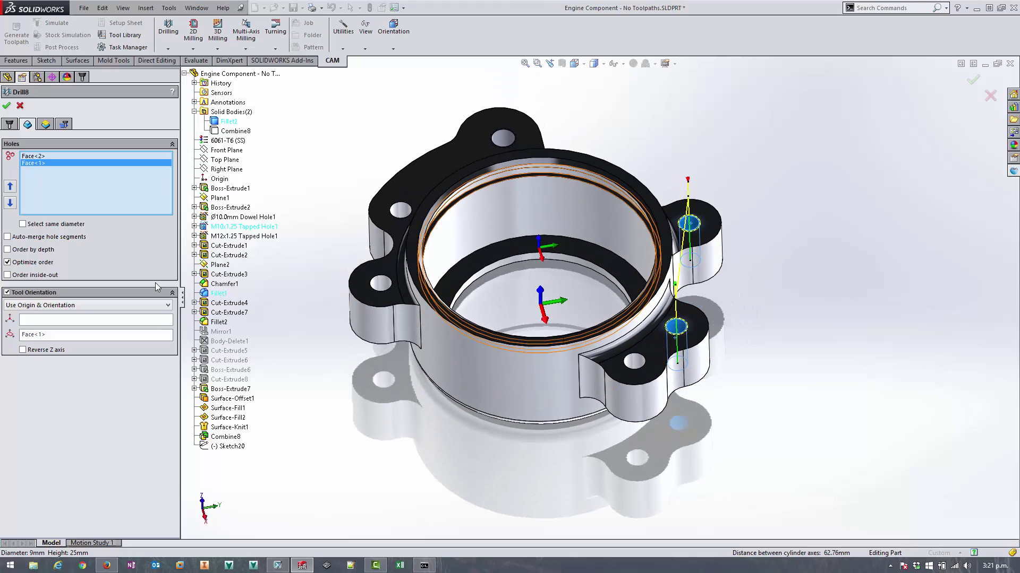
pyautogui.click(6, 293)
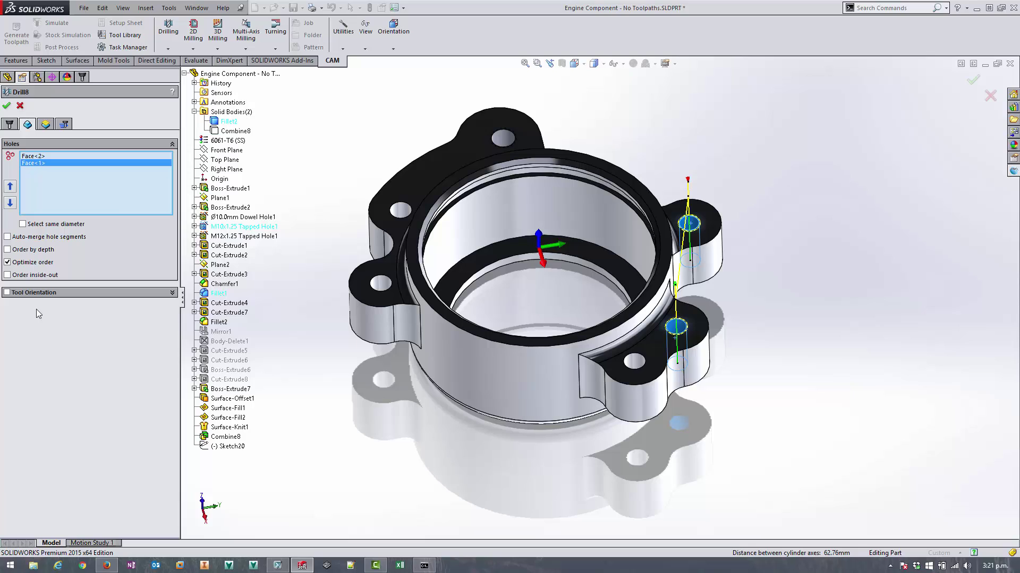
pyautogui.rightClick(44, 178)
pyautogui.click(66, 184)
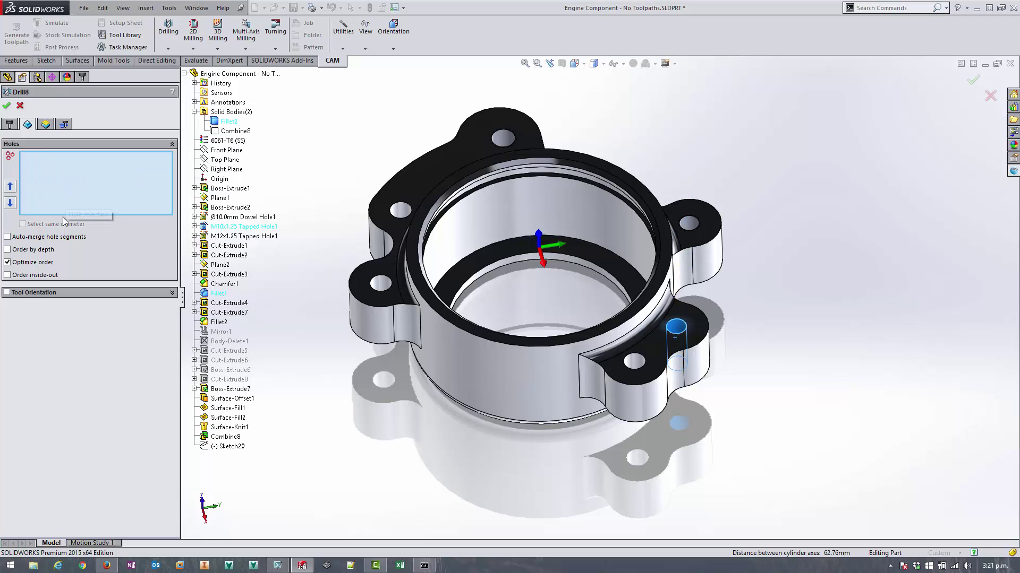
pyautogui.click(688, 230)
pyautogui.click(23, 225)
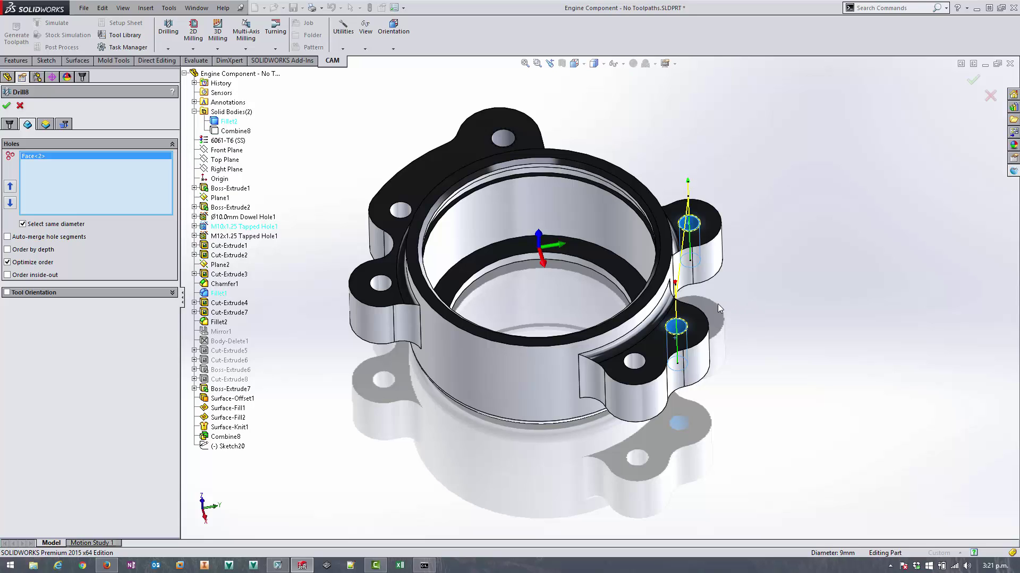
# - Enable drill tip through bottom on Heights and finish the M10 tap operation
pyautogui.click(46, 125)
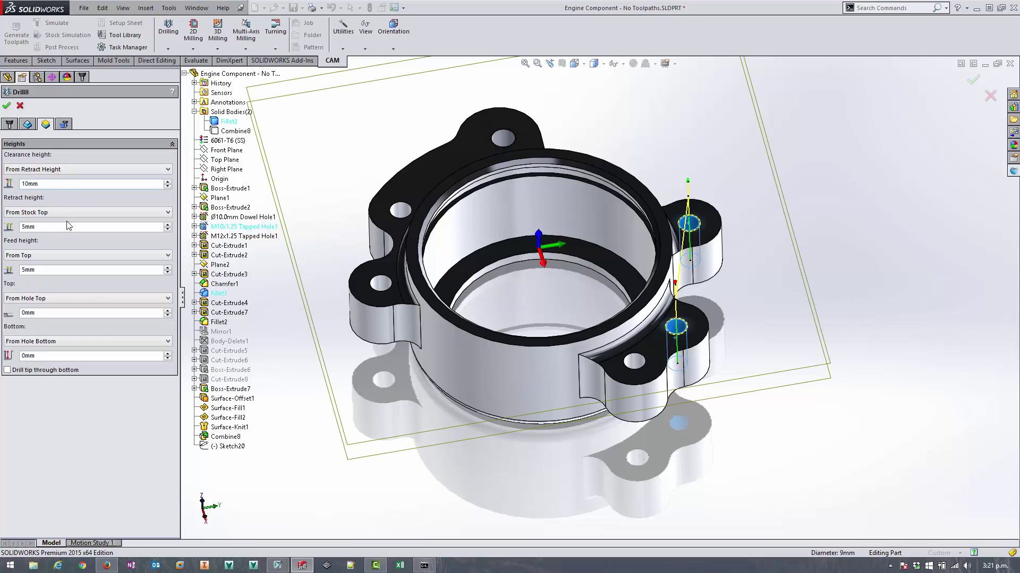
pyautogui.click(54, 372)
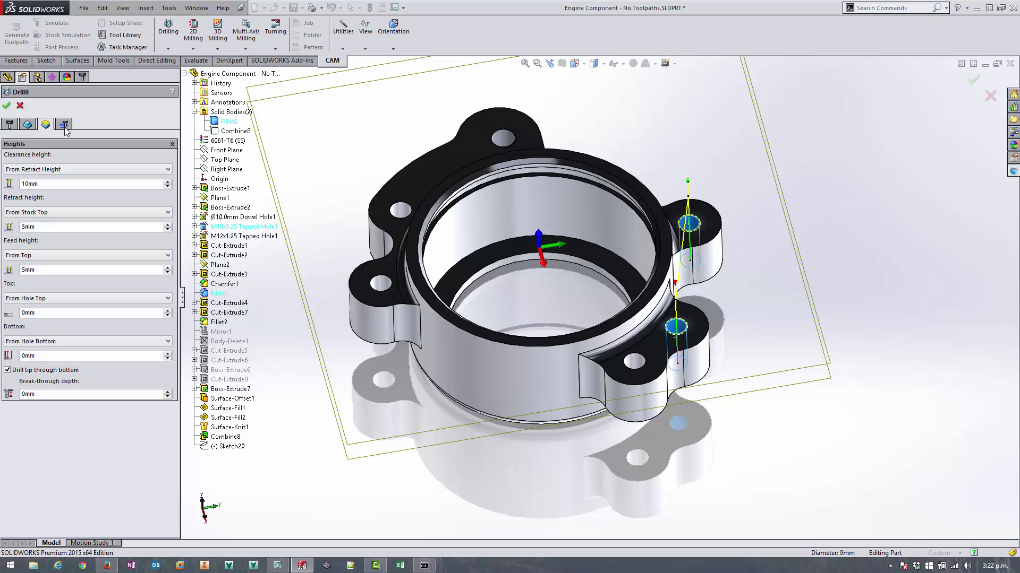
pyautogui.click(6, 106)
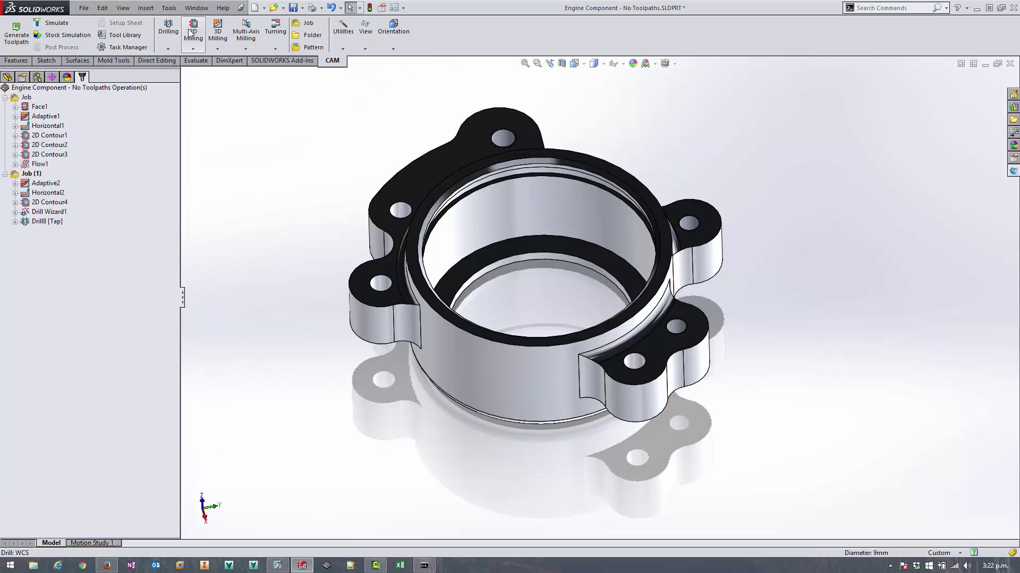
# - Start another drilling operation using the Ø12 x 1.25 mm M12x1.25 tap from the library
pyautogui.click(168, 48)
pyautogui.click(169, 81)
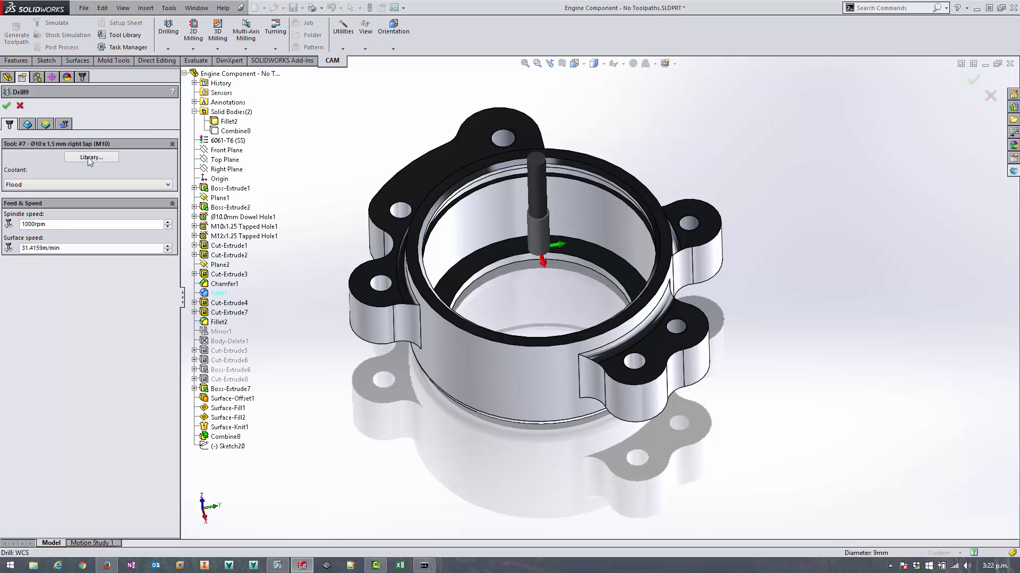
pyautogui.click(78, 158)
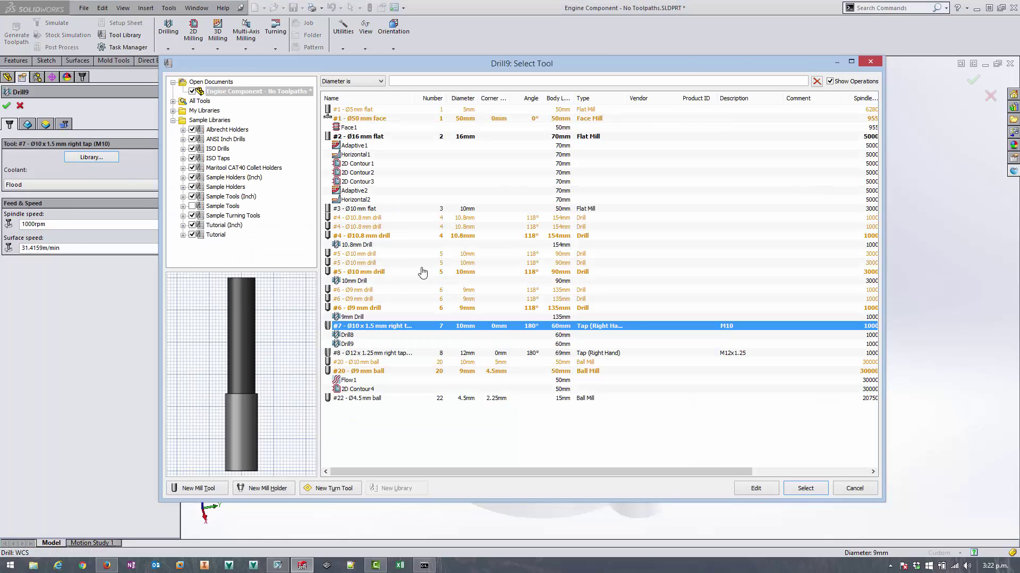
pyautogui.click(352, 353)
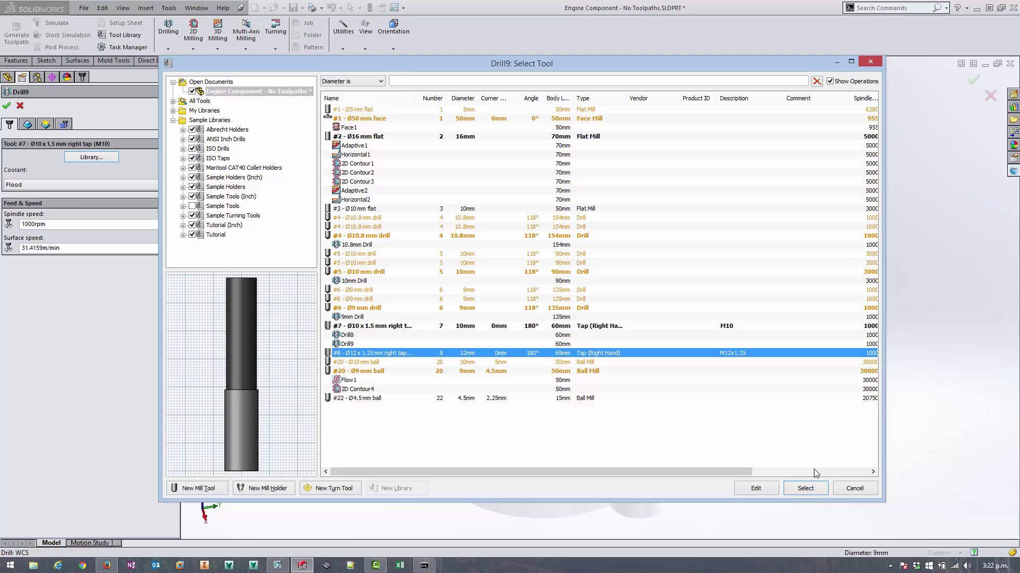
pyautogui.click(807, 490)
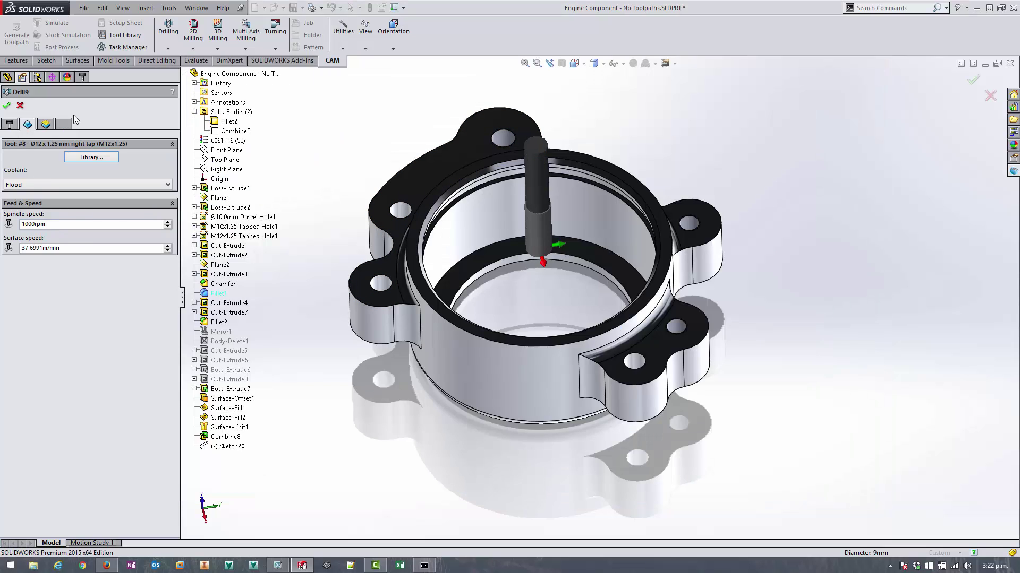
# - Tap the top-left lug hole with drill tip through bottom and finish the operation
pyautogui.click(28, 124)
pyautogui.click(498, 147)
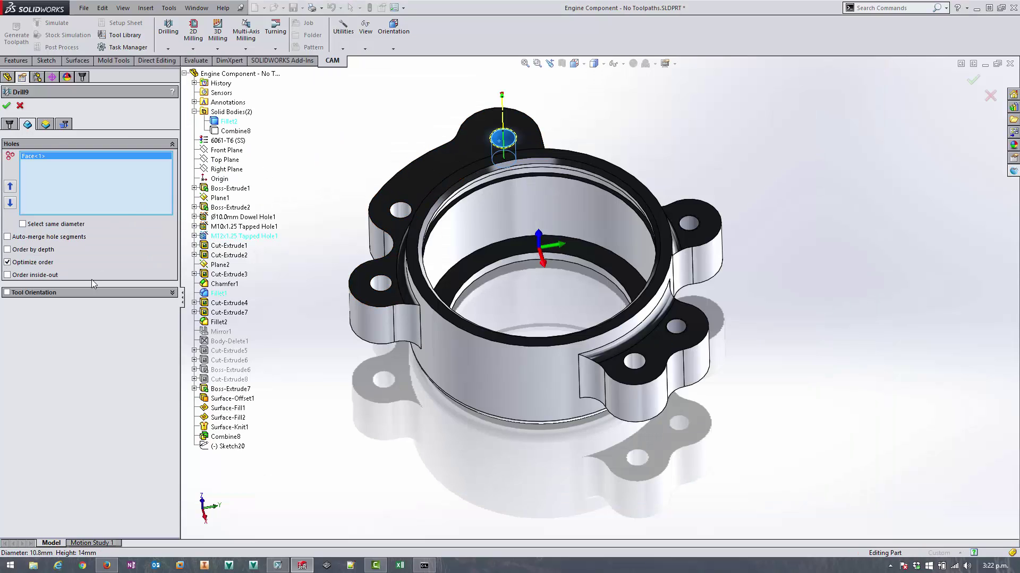
pyautogui.click(46, 123)
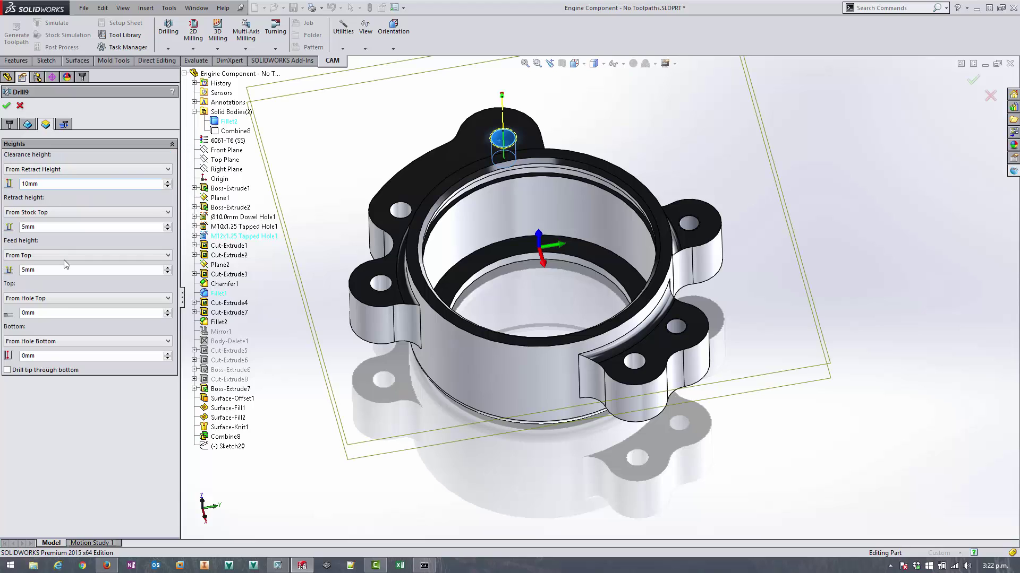
pyautogui.click(27, 373)
pyautogui.click(7, 107)
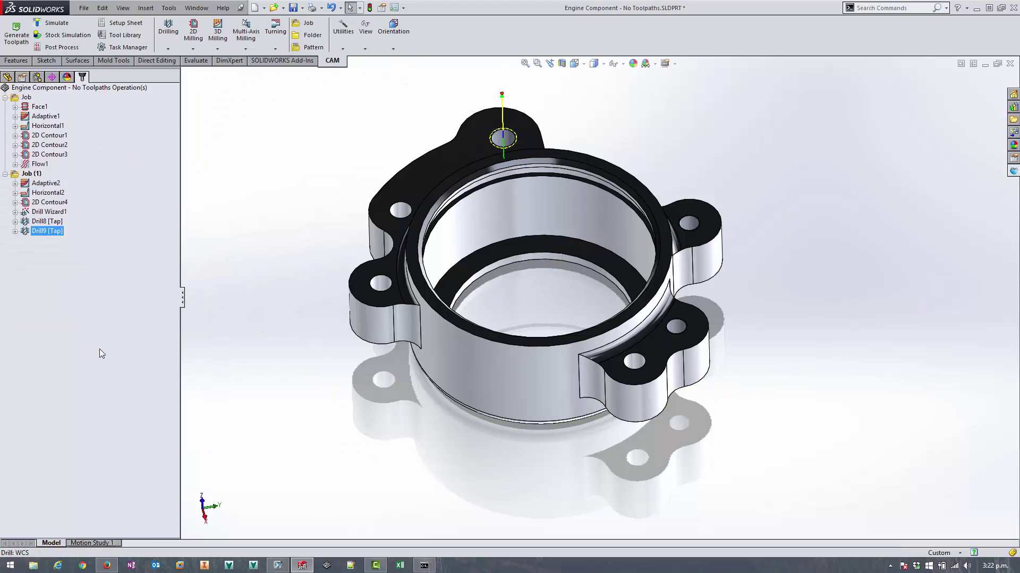
# - Expand Drill Wizard1 and review the 10.8 mm drill's height settings
pyautogui.click(14, 212)
pyautogui.click(78, 259)
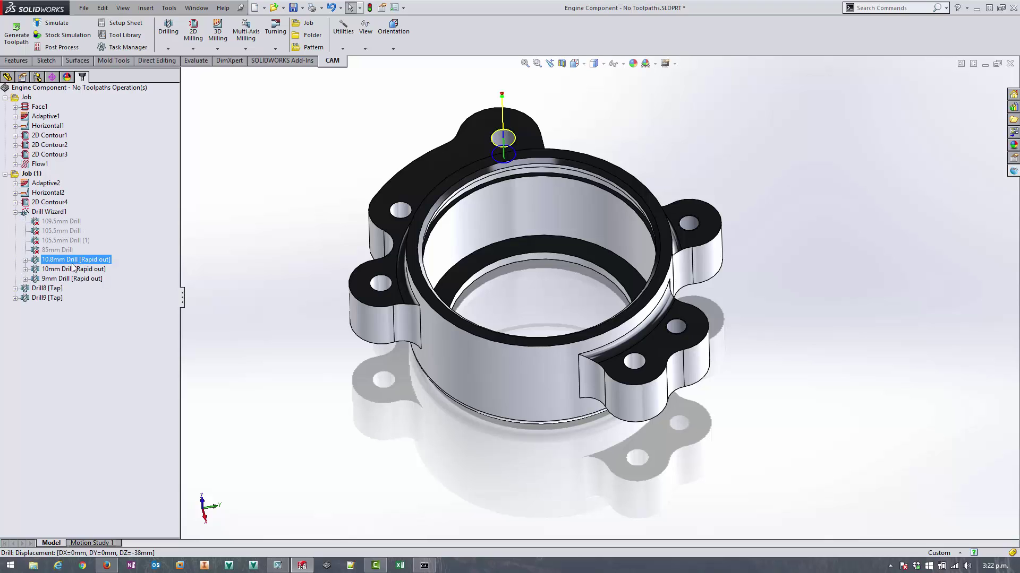
pyautogui.rightClick(35, 260)
pyautogui.click(53, 225)
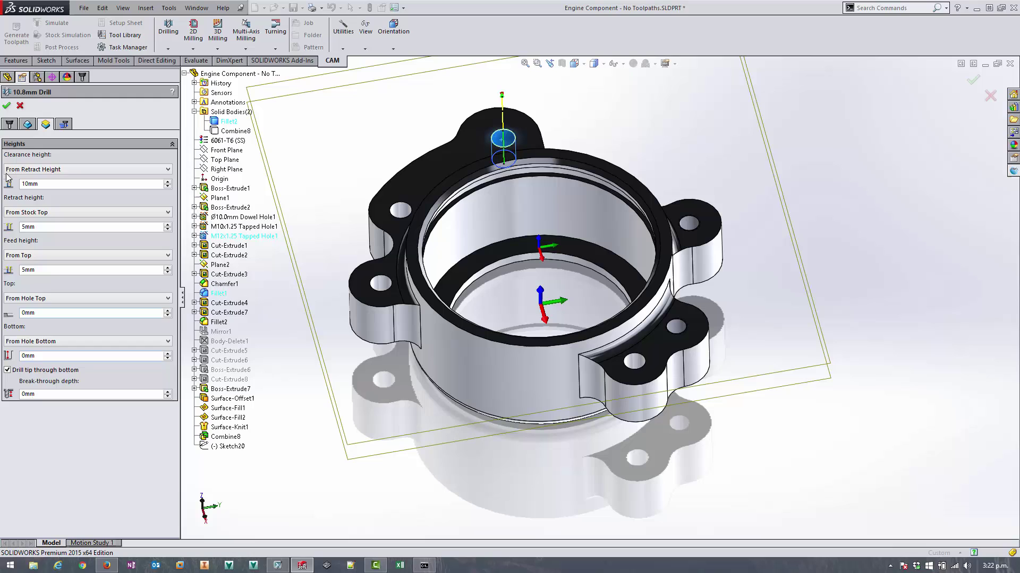
pyautogui.click(6, 105)
# - Review the 10 mm and 9 mm drill settings, then select Job (1) and Job together
pyautogui.rightClick(59, 269)
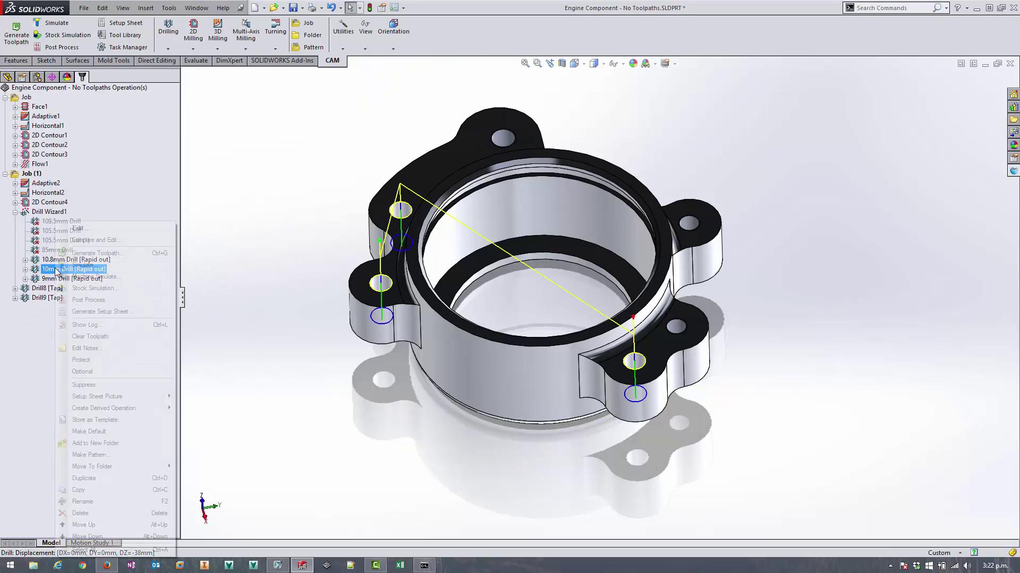
pyautogui.click(70, 226)
pyautogui.click(8, 107)
pyautogui.rightClick(64, 279)
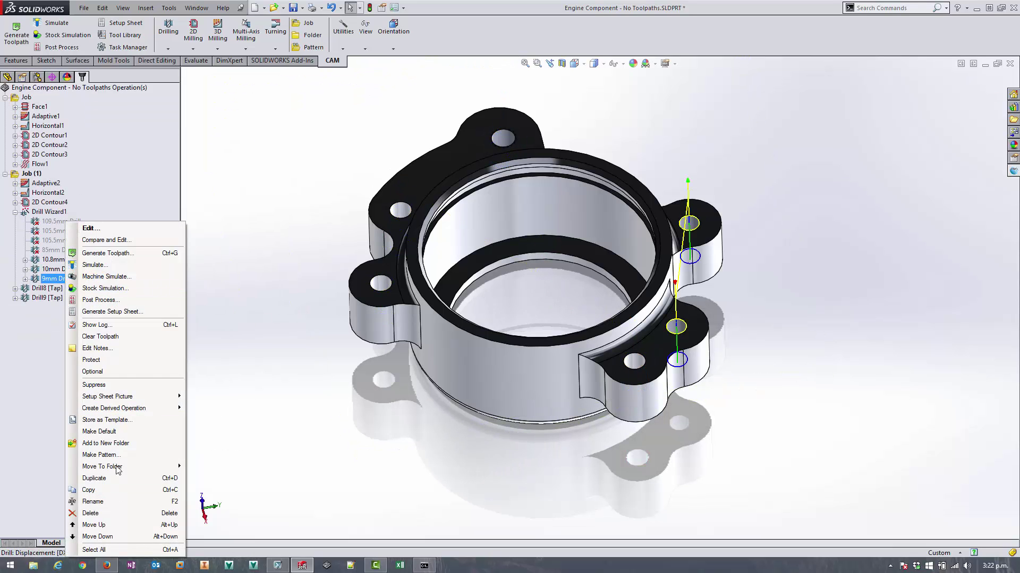
pyautogui.click(72, 226)
pyautogui.click(7, 106)
pyautogui.click(32, 174)
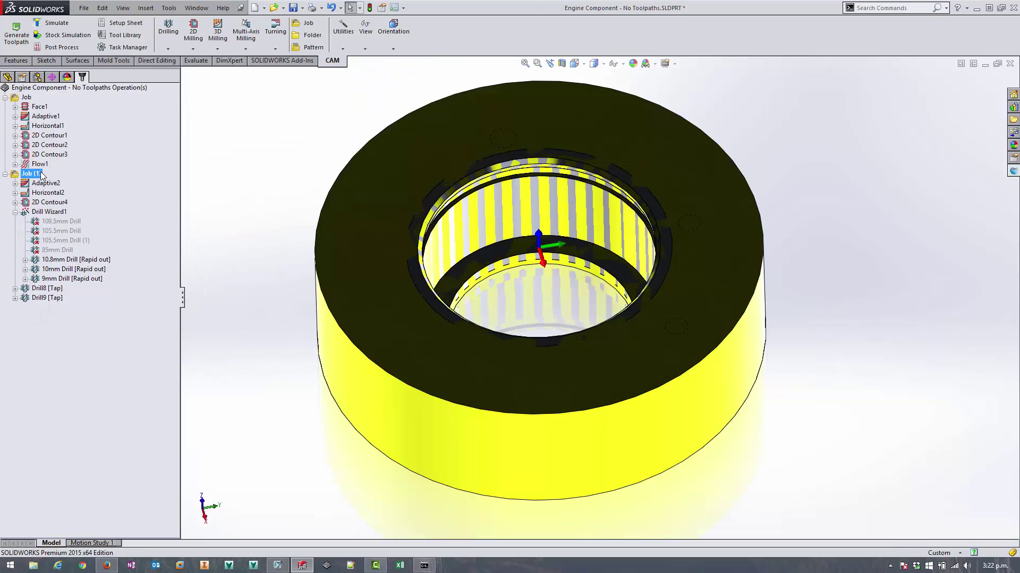
pyautogui.keyDown('ctrl'); pyautogui.click(26, 97); pyautogui.keyUp('ctrl')
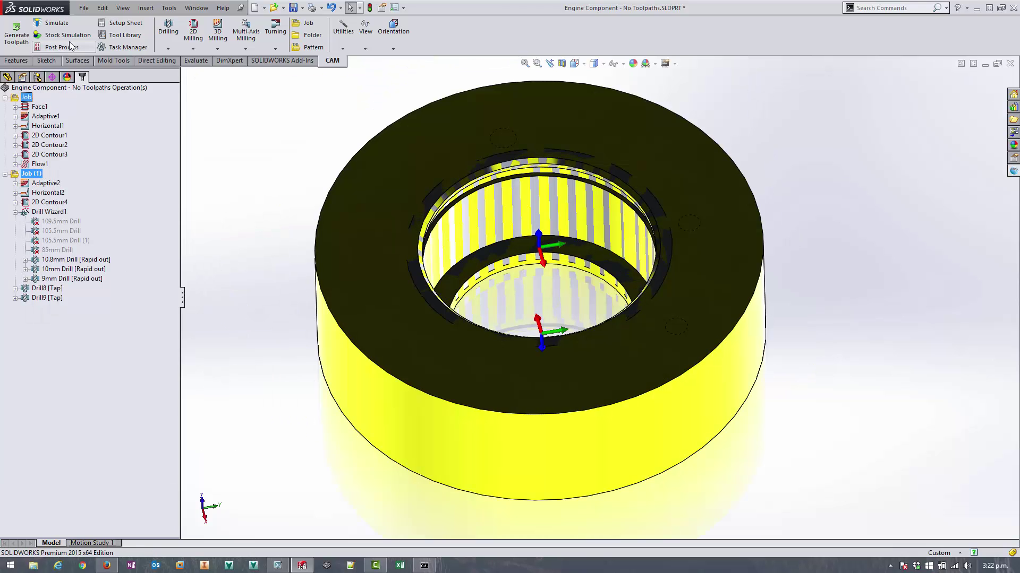
# - Start and play the stock simulation of both jobs
pyautogui.click(35, 39)
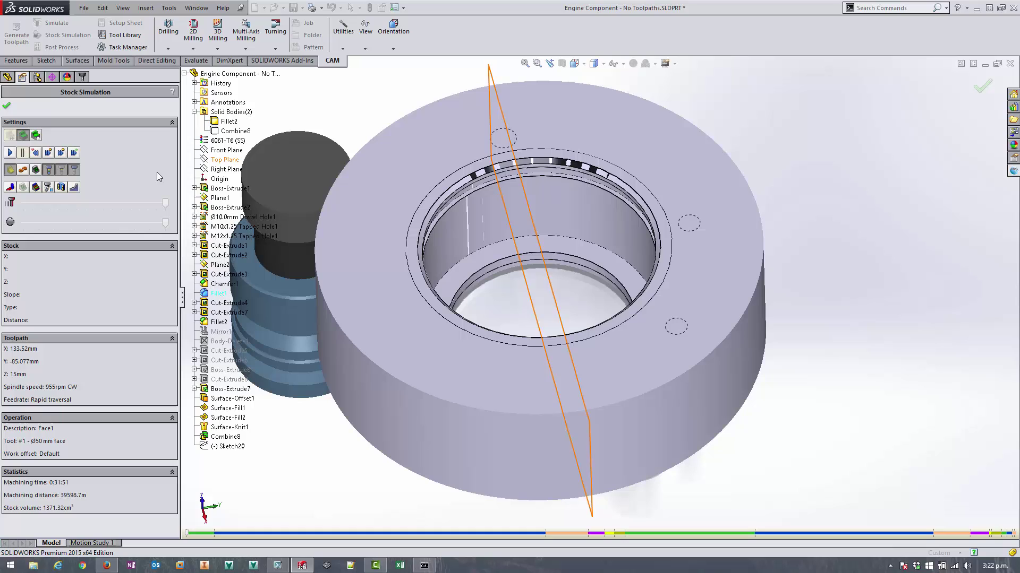
pyautogui.click(9, 153)
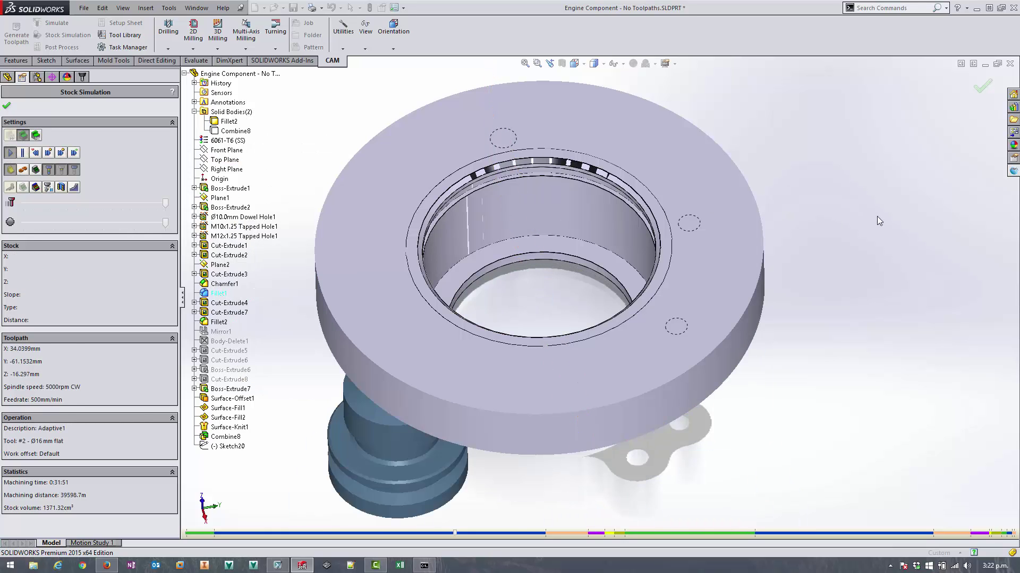